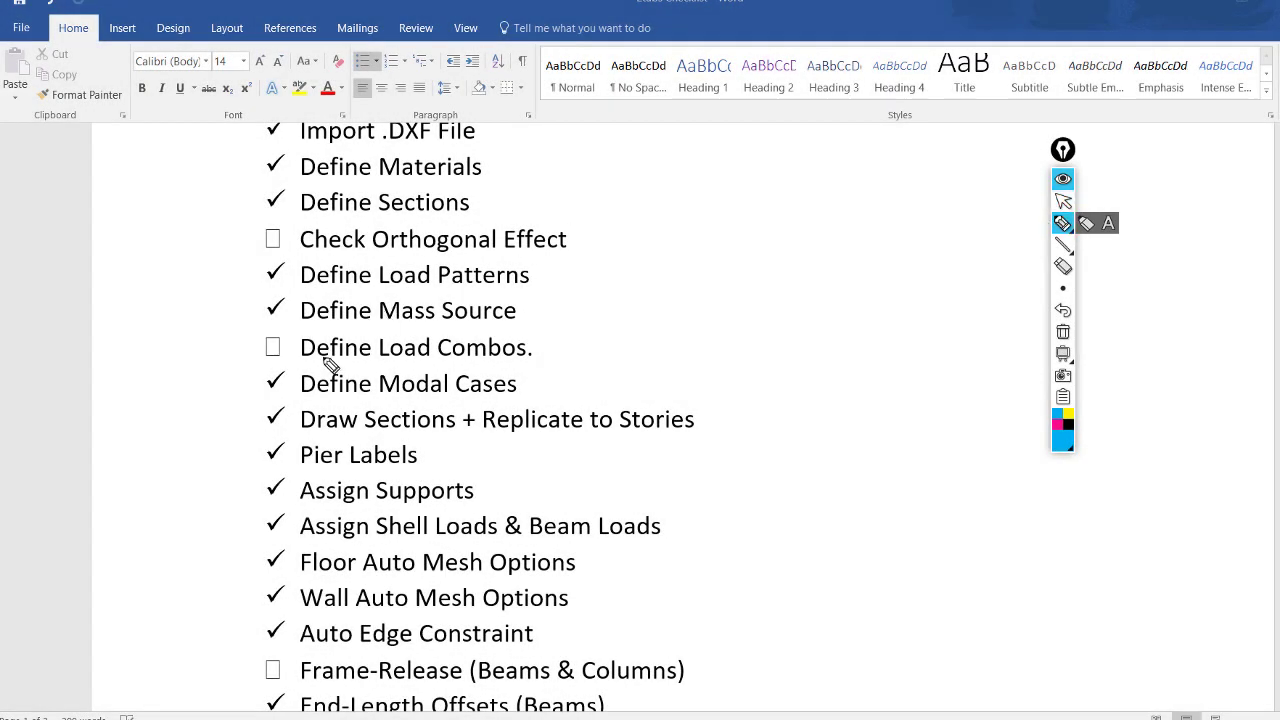
Ink-underline Define Load Combos and draw arrows marking Check Orthogonal Effect
drag(302, 365, 522, 365)
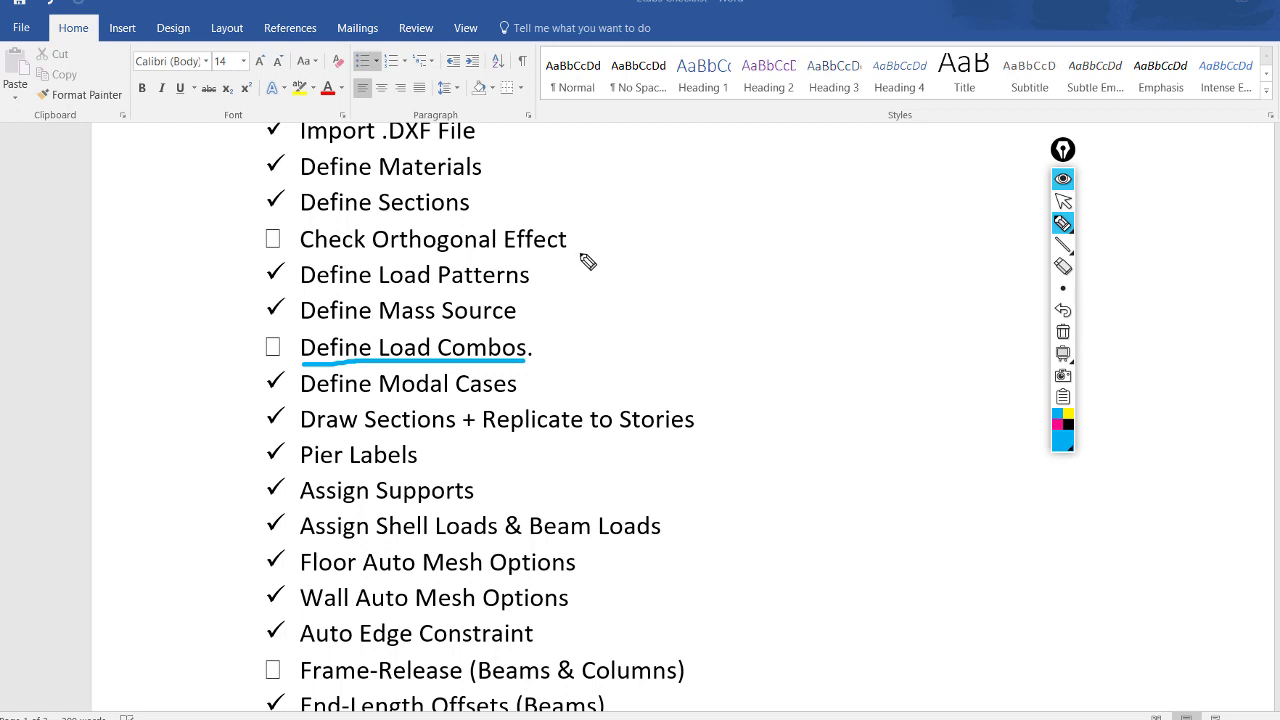
mouse_move(577, 246)
mouse_down()
mouse_move(597, 256)
mouse_move(600, 322)
mouse_move(537, 360)
mouse_move(560, 364)
mouse_up()
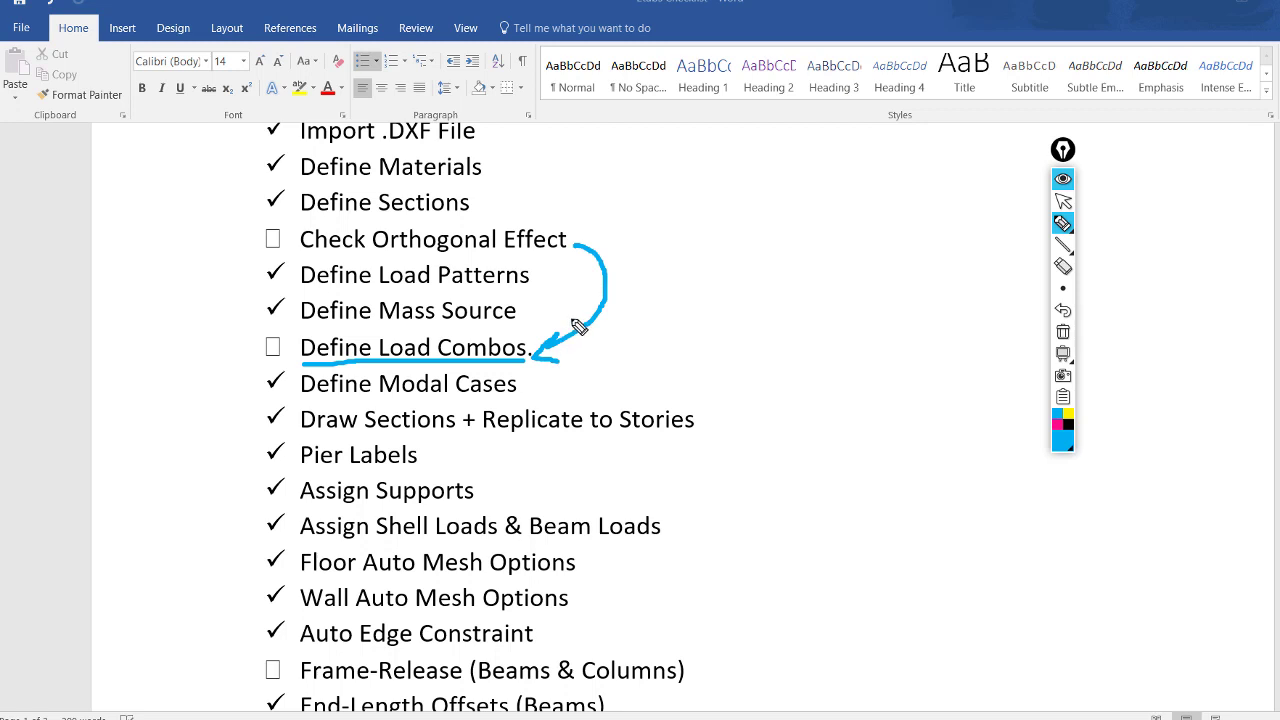
mouse_move(655, 170)
mouse_down()
mouse_move(555, 217)
mouse_move(564, 206)
mouse_move(553, 221)
mouse_move(597, 225)
mouse_up()
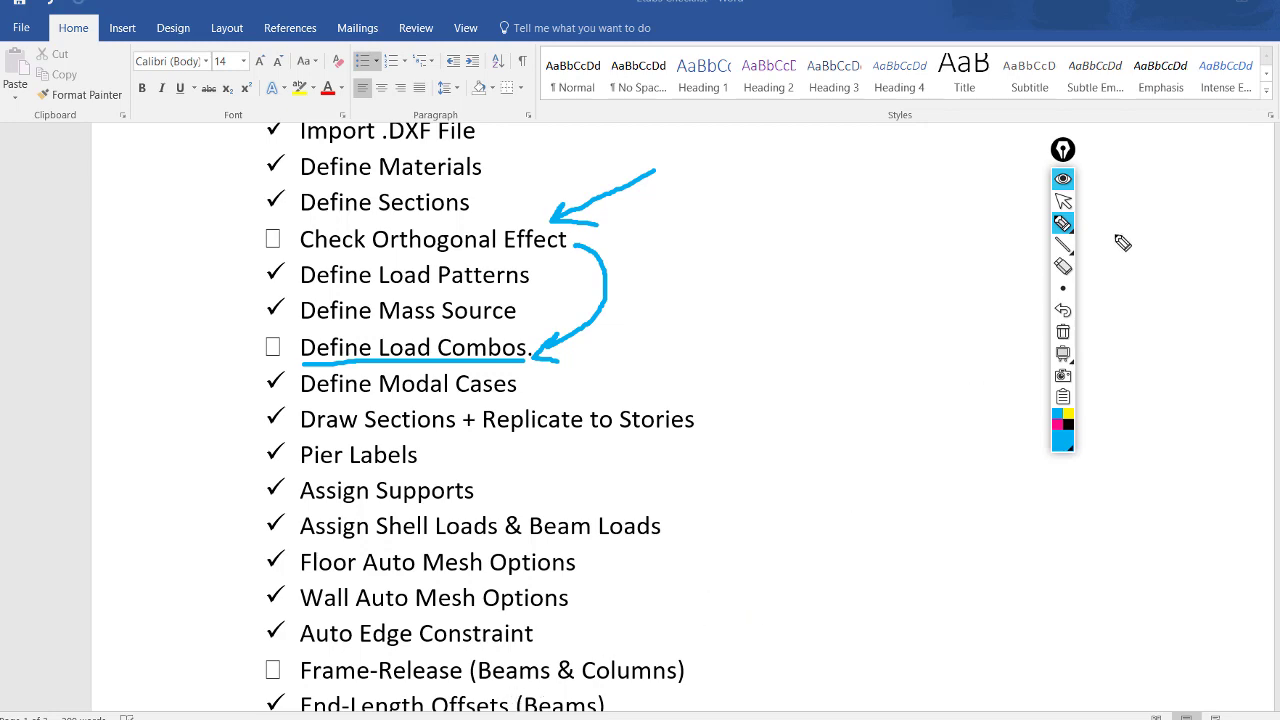
Erase all the ink and scroll down to the red Check Model and Run Analysis items
click(1064, 333)
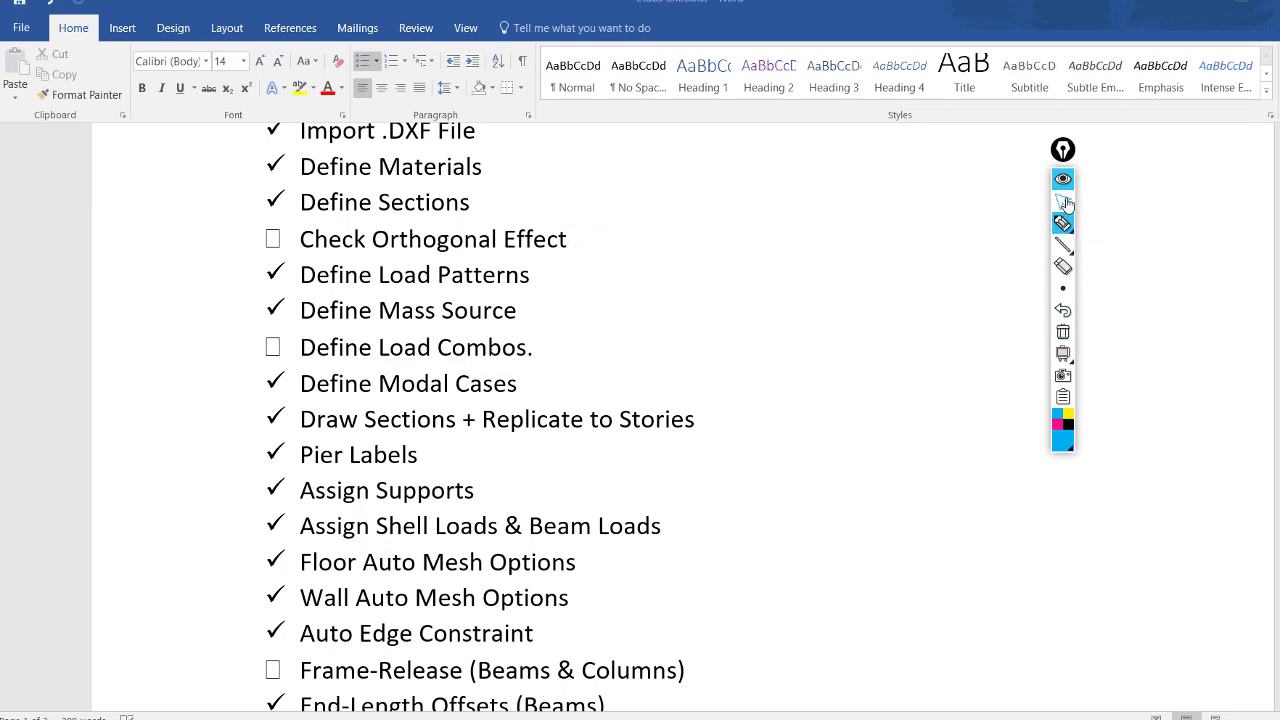
click(1064, 202)
scroll(751, 403, down, 5)
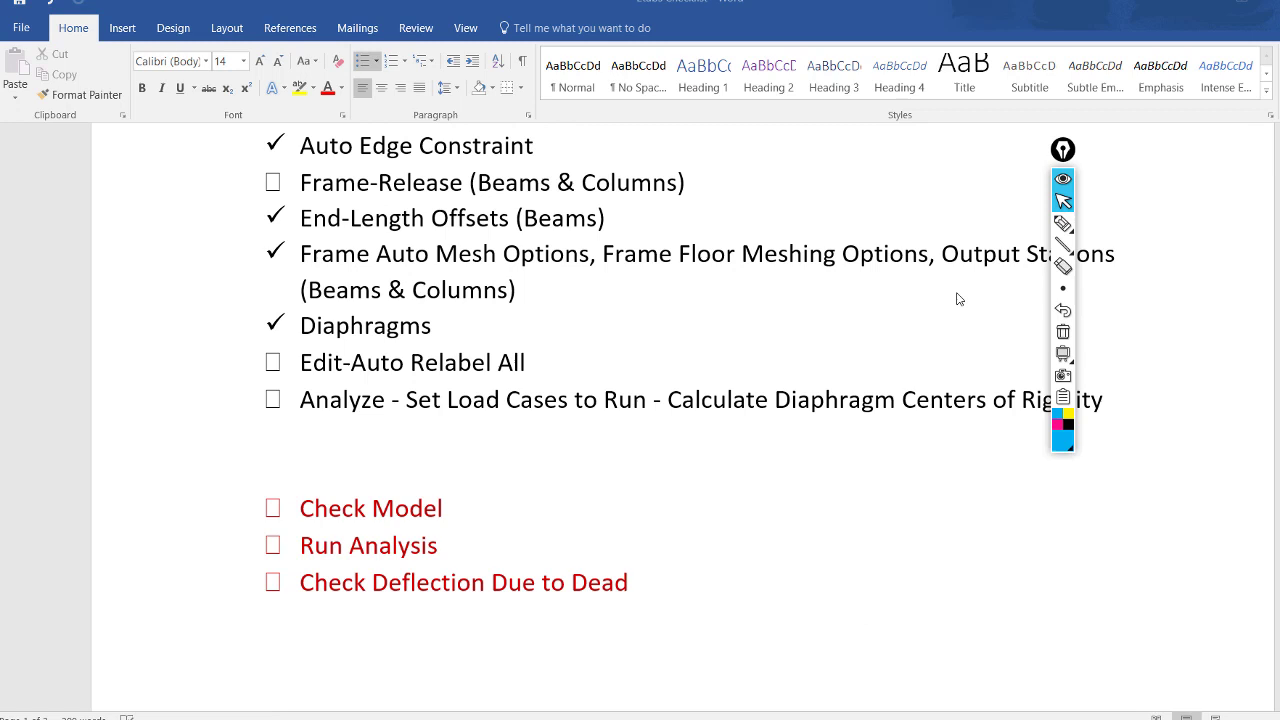
Highlight Run Analysis, bracket Edit-Auto Relabel All through Check Model, and underline Check Deflection Due to Dead
click(1063, 223)
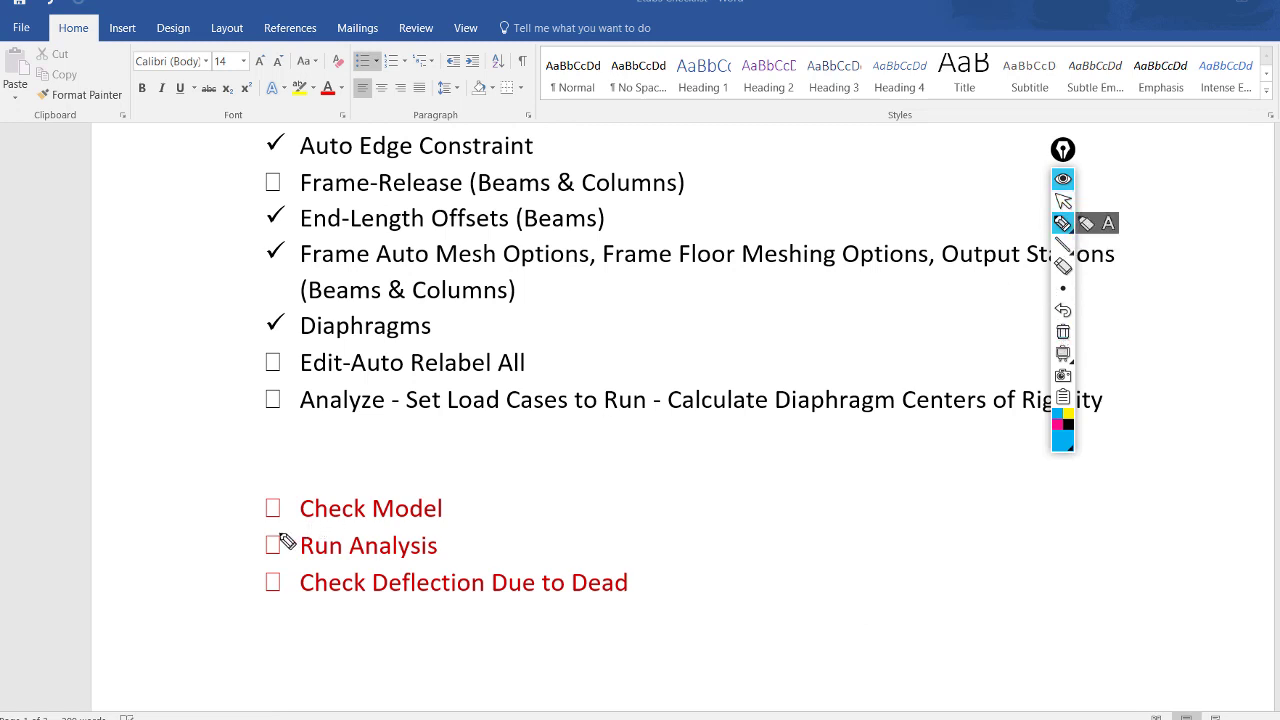
mouse_move(160, 549)
mouse_down()
mouse_move(252, 554)
mouse_move(240, 550)
mouse_move(244, 563)
mouse_up()
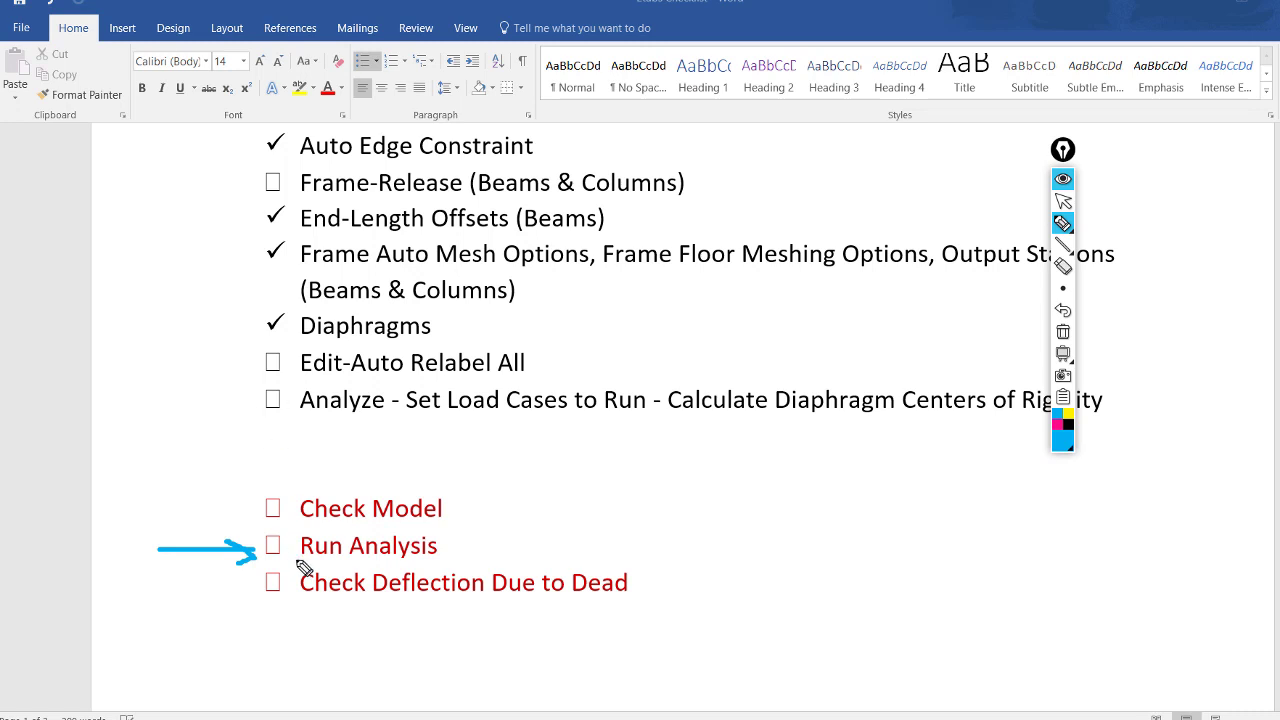
mouse_move(247, 347)
mouse_down()
mouse_move(230, 352)
mouse_move(251, 528)
mouse_move(262, 530)
mouse_up()
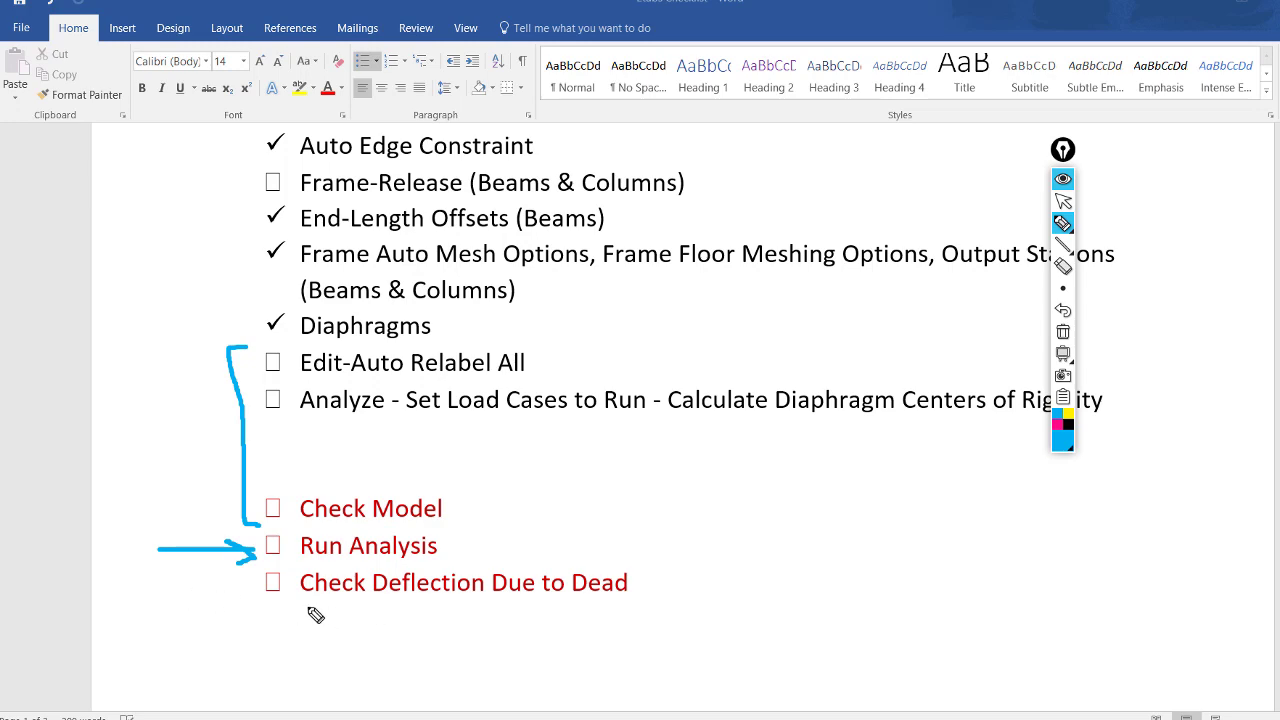
drag(305, 606, 460, 607)
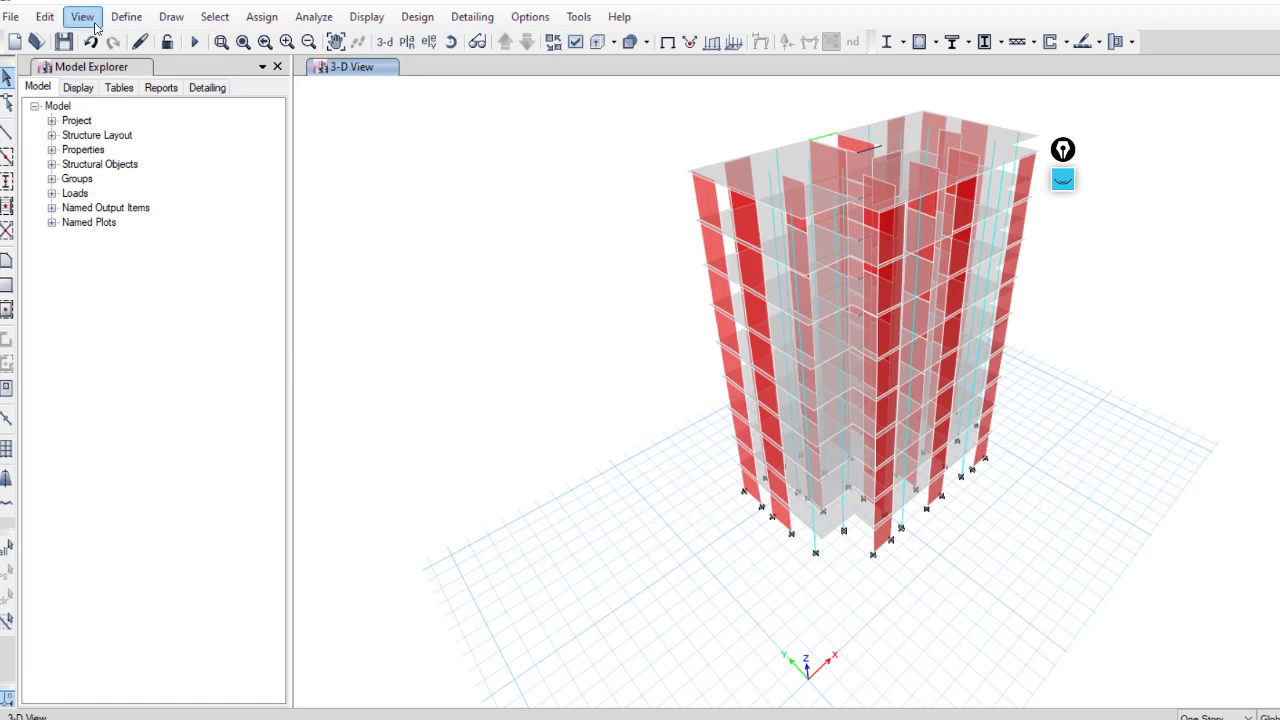
click(126, 17)
mouse_move(180, 68)
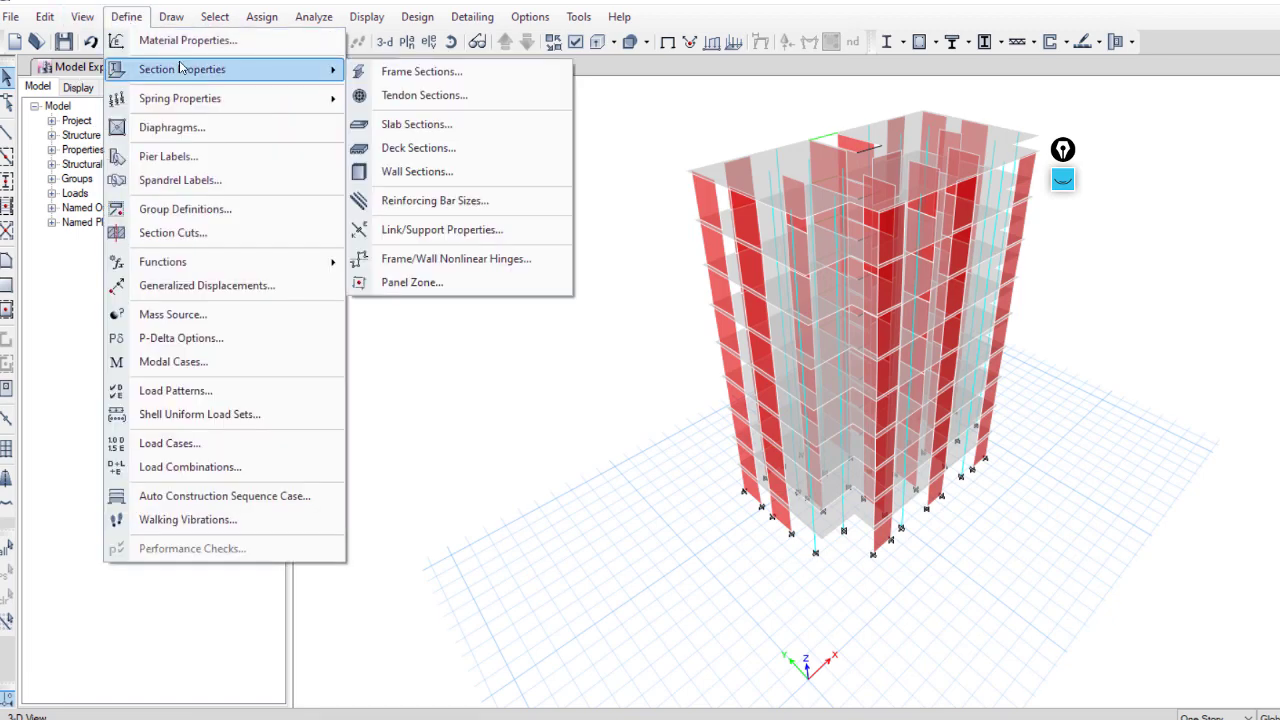
click(418, 72)
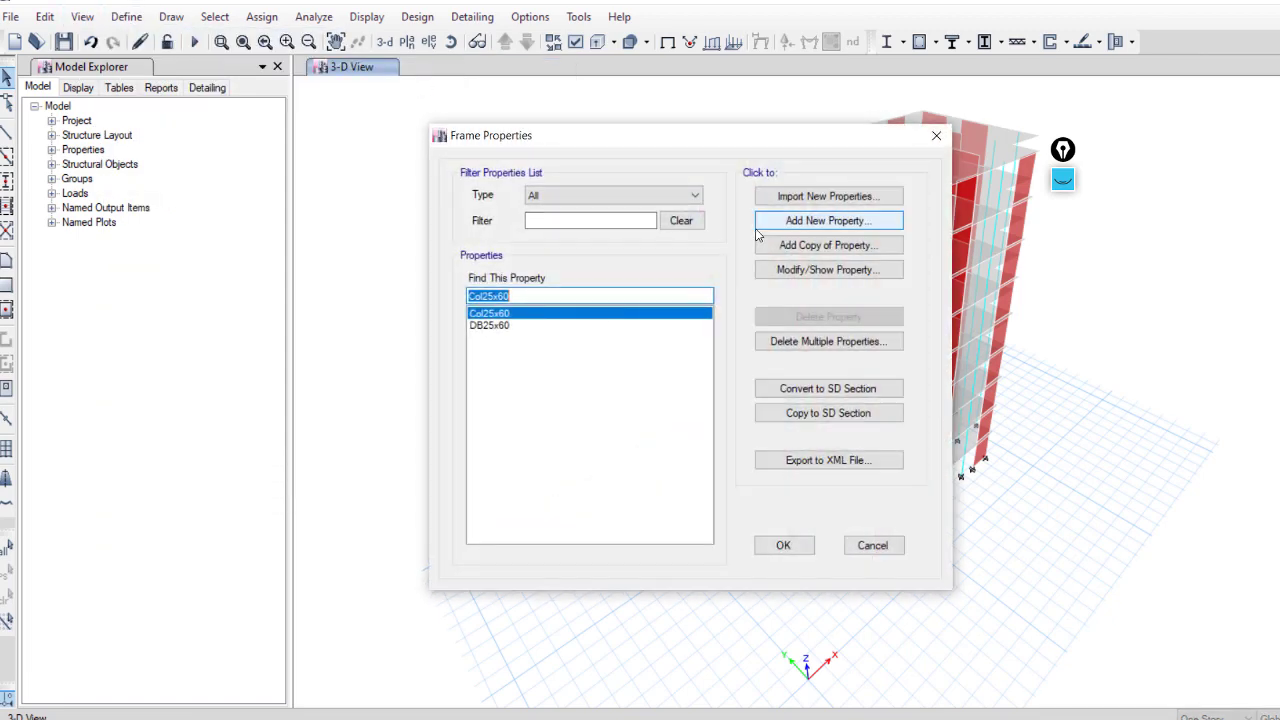
click(800, 220)
click(645, 432)
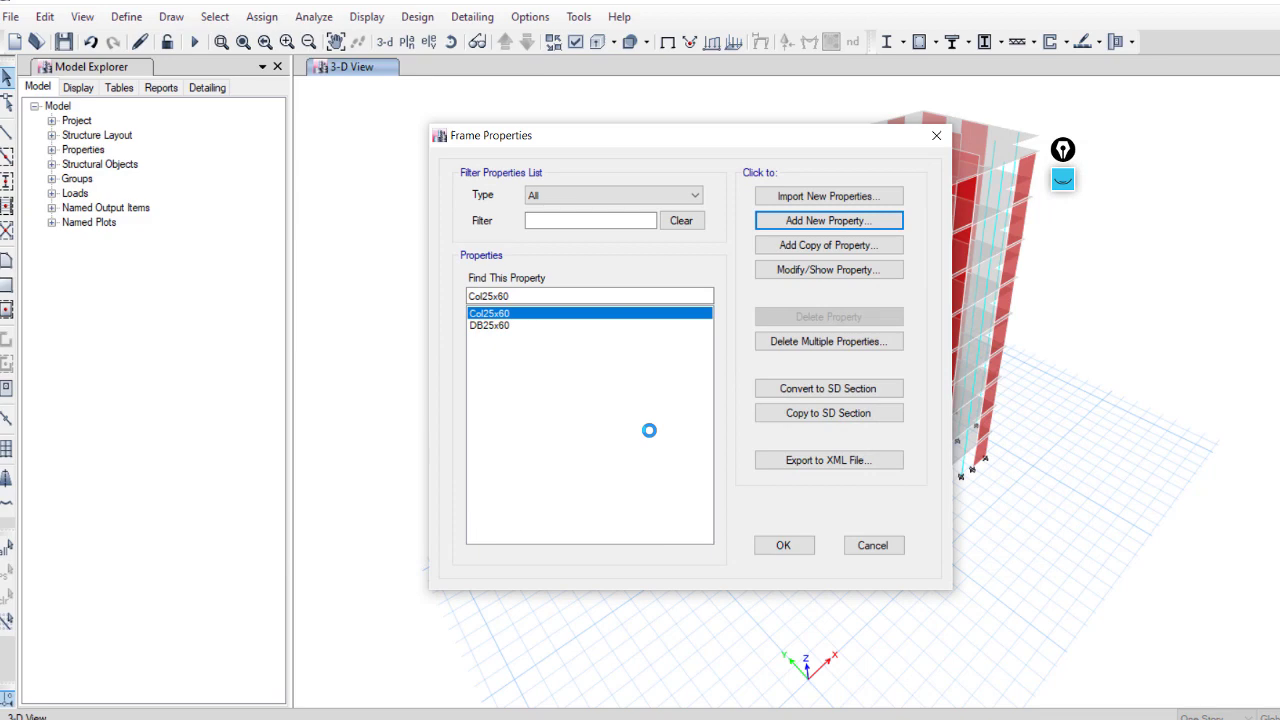
click(645, 149)
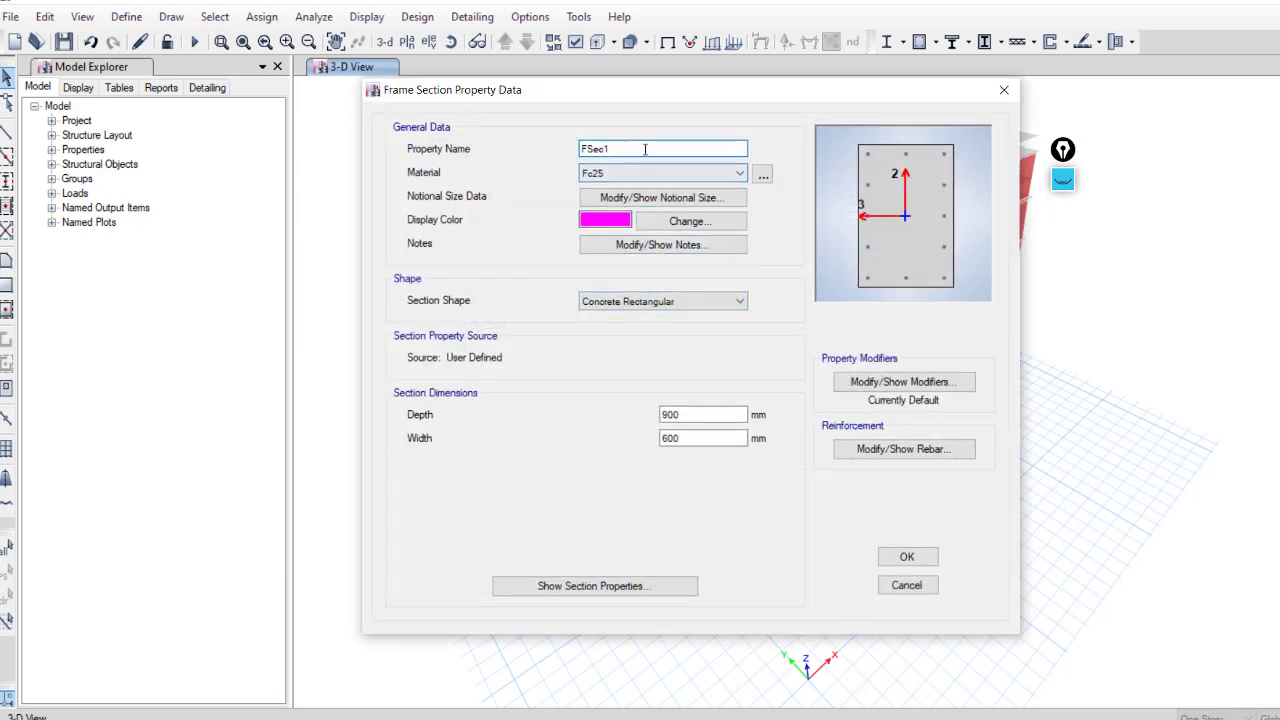
drag(645, 149, 605, 149)
click(906, 556)
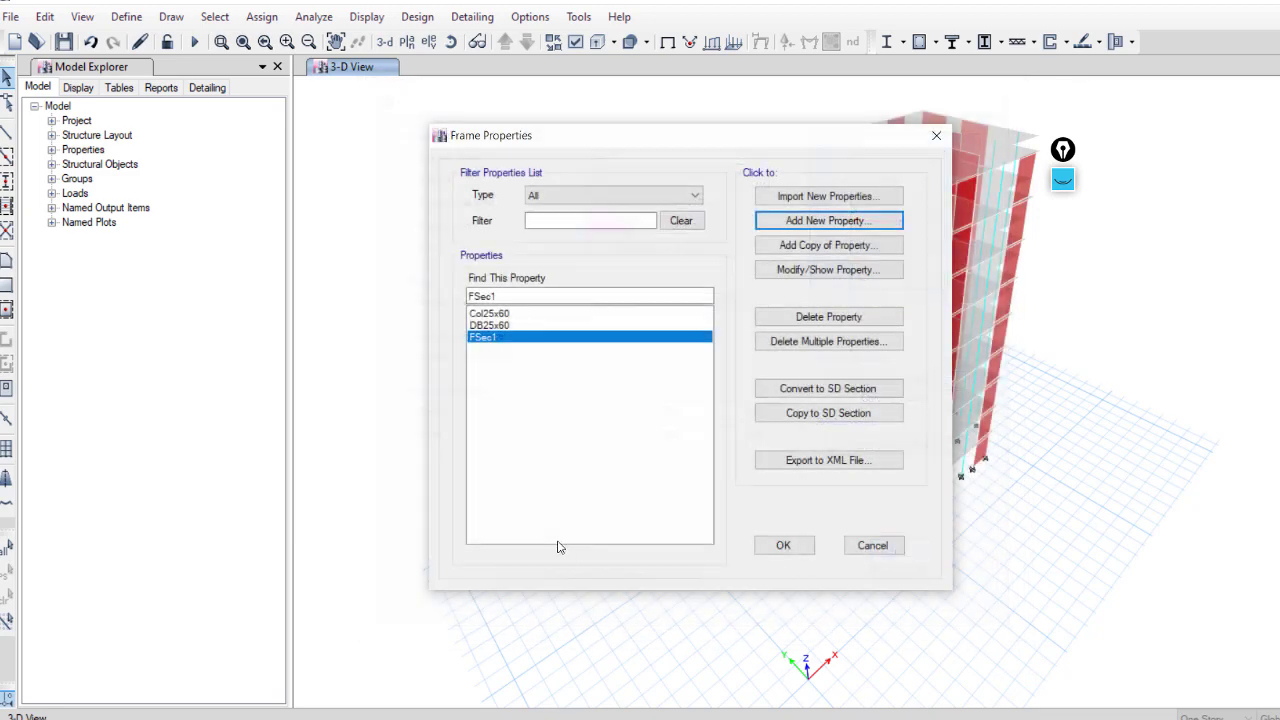
click(791, 549)
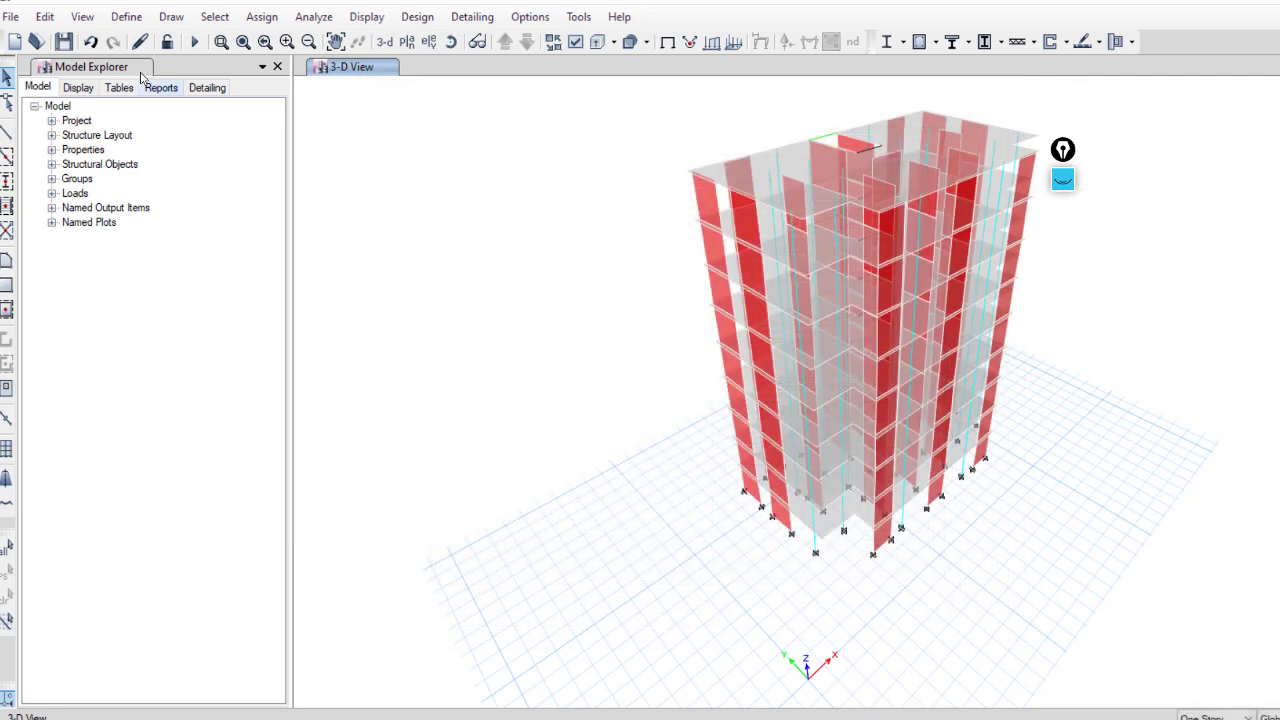
click(138, 20)
mouse_move(182, 69)
click(455, 70)
click(508, 337)
click(860, 316)
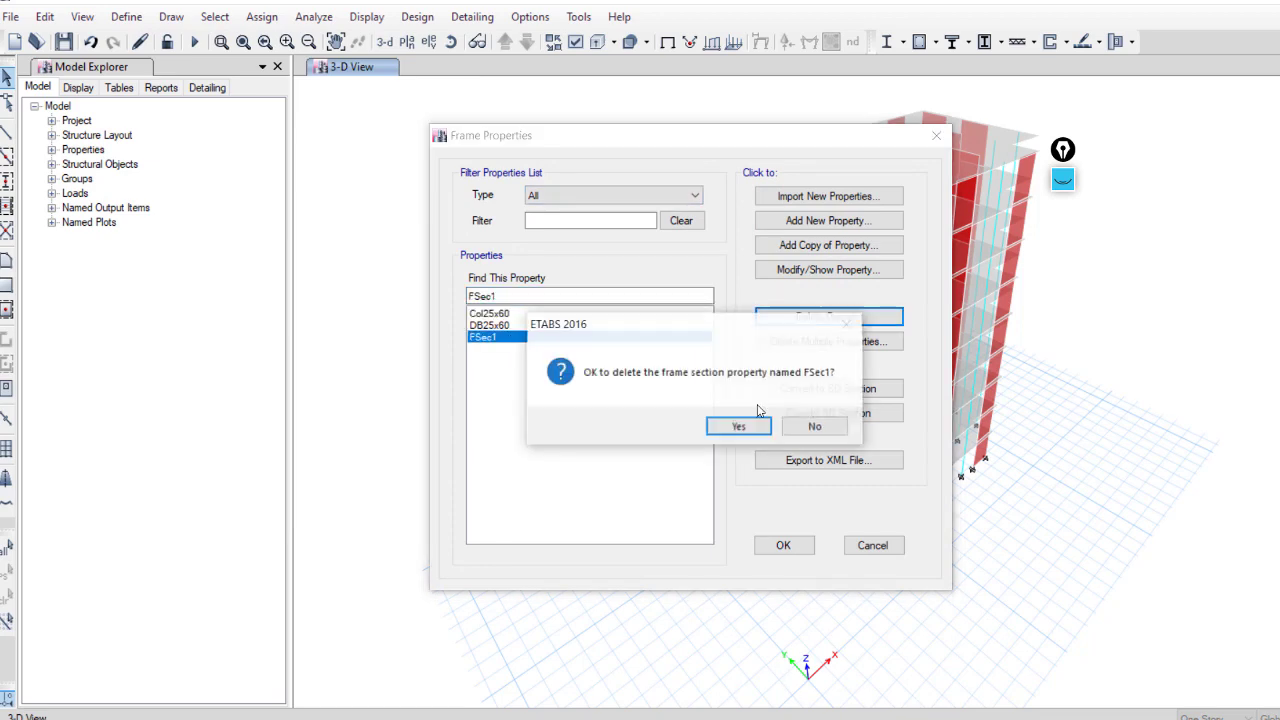
click(736, 427)
Reopen Frame Sections and start a new concrete rectangular section
click(783, 545)
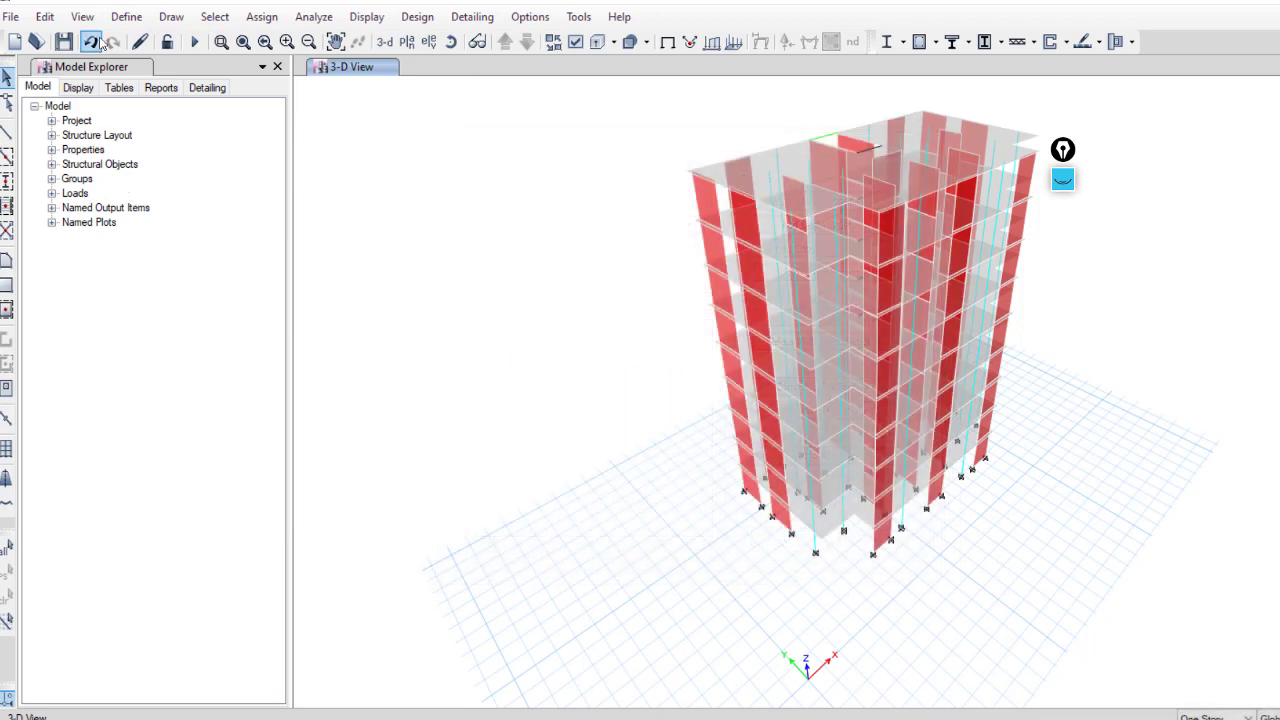
click(124, 20)
mouse_move(200, 69)
click(450, 70)
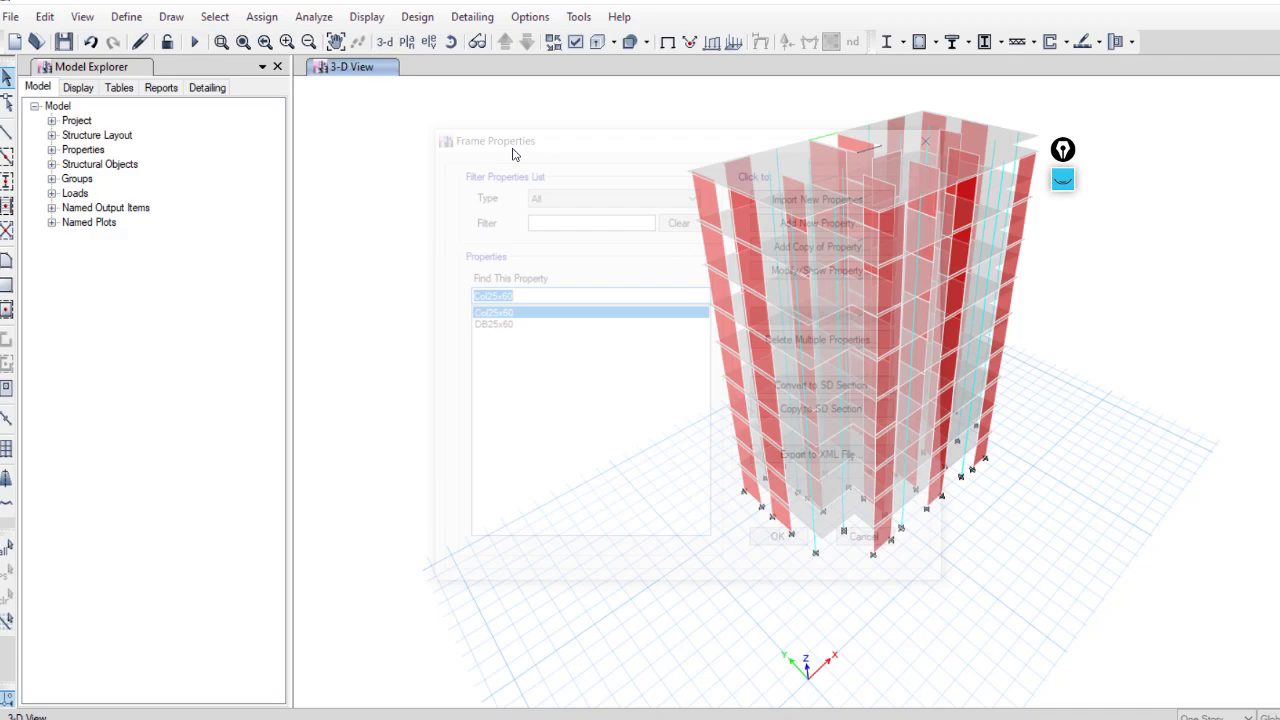
click(792, 225)
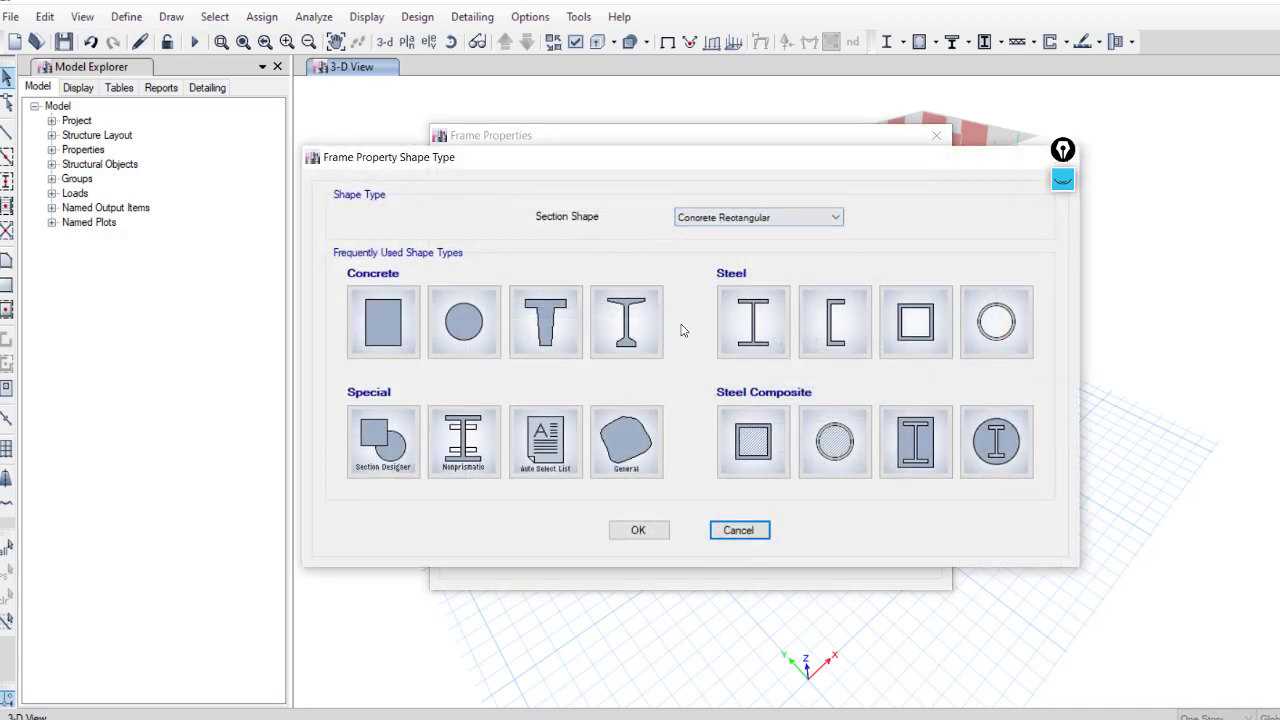
click(385, 320)
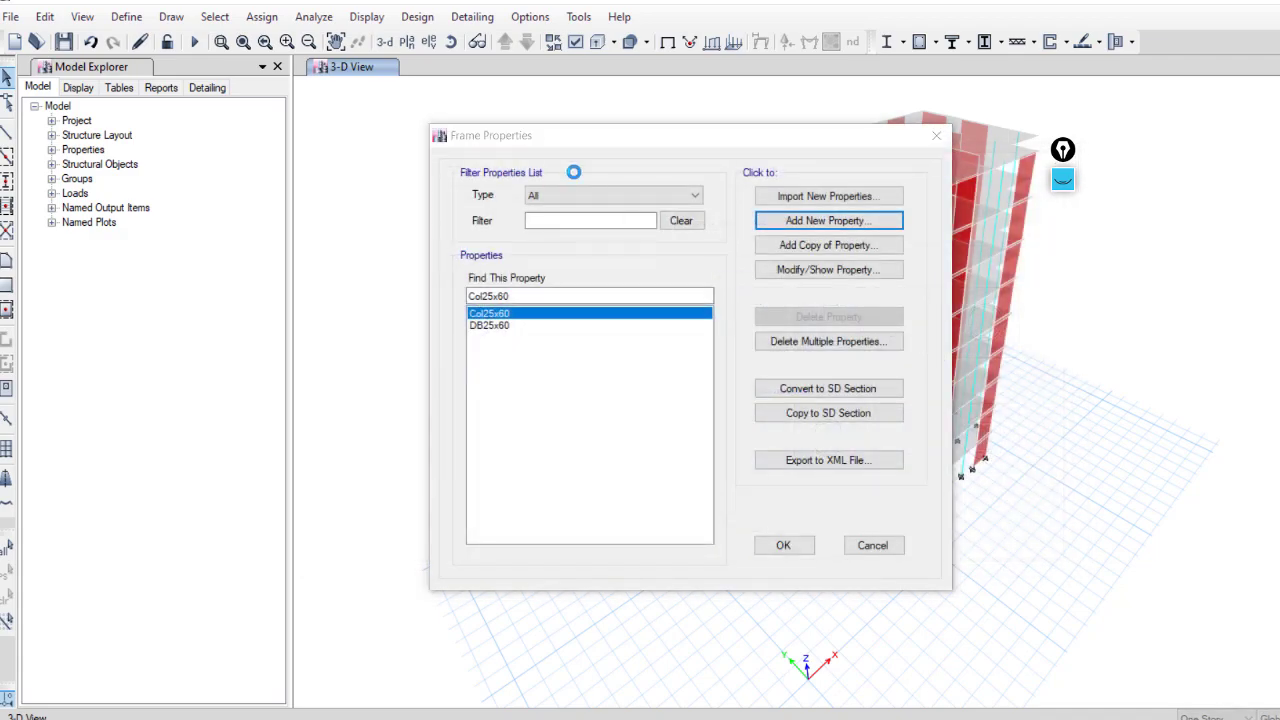
Review the FSec2 section data, then cancel both frame section dialogs
click(612, 148)
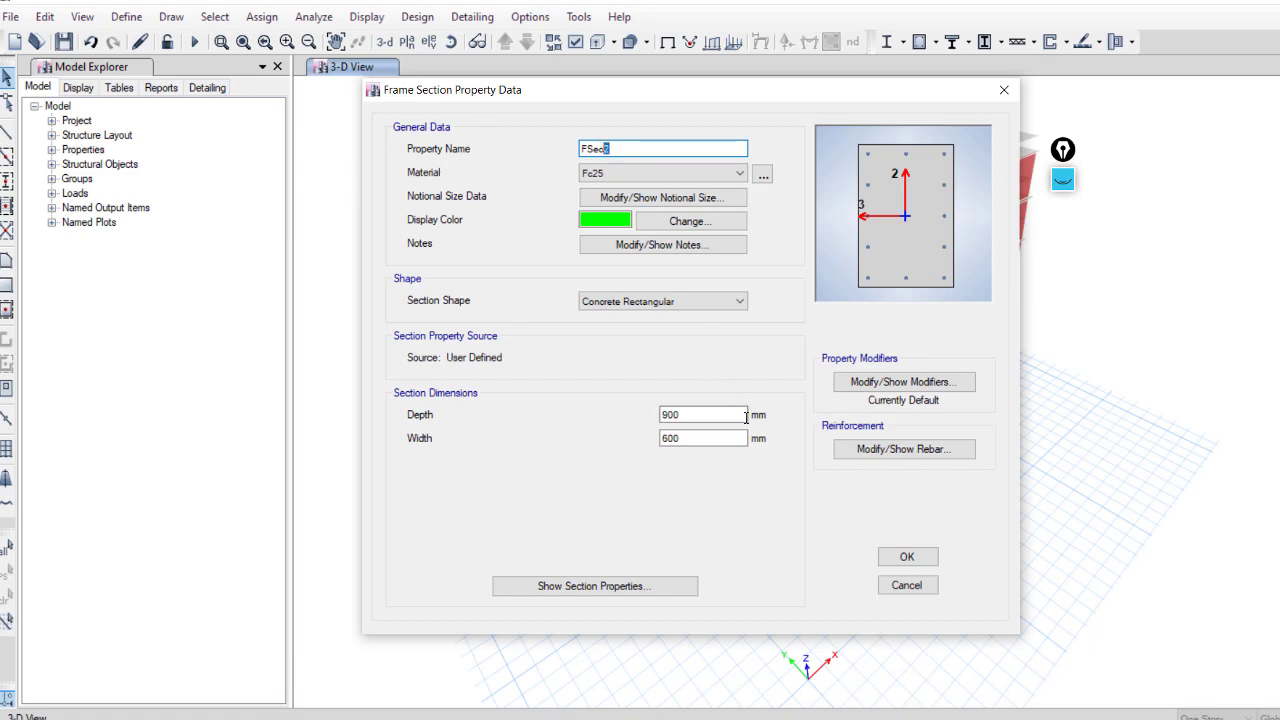
drag(678, 95, 830, 104)
click(965, 596)
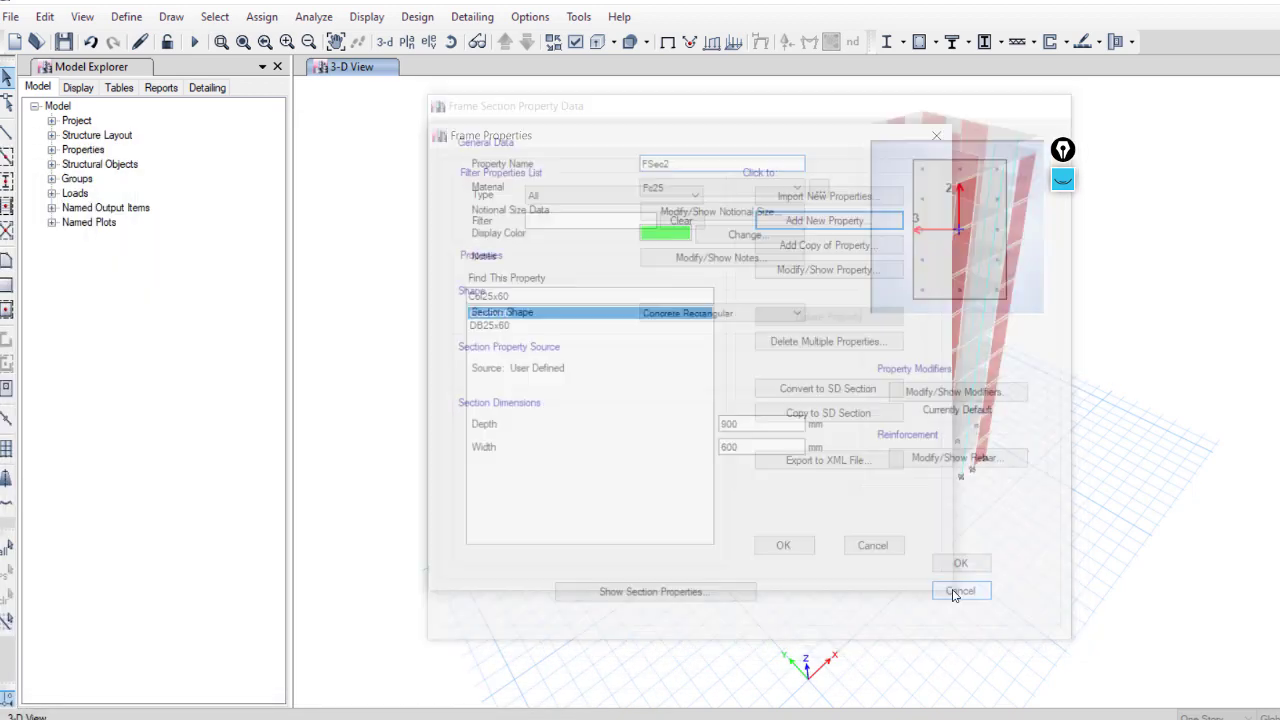
click(886, 549)
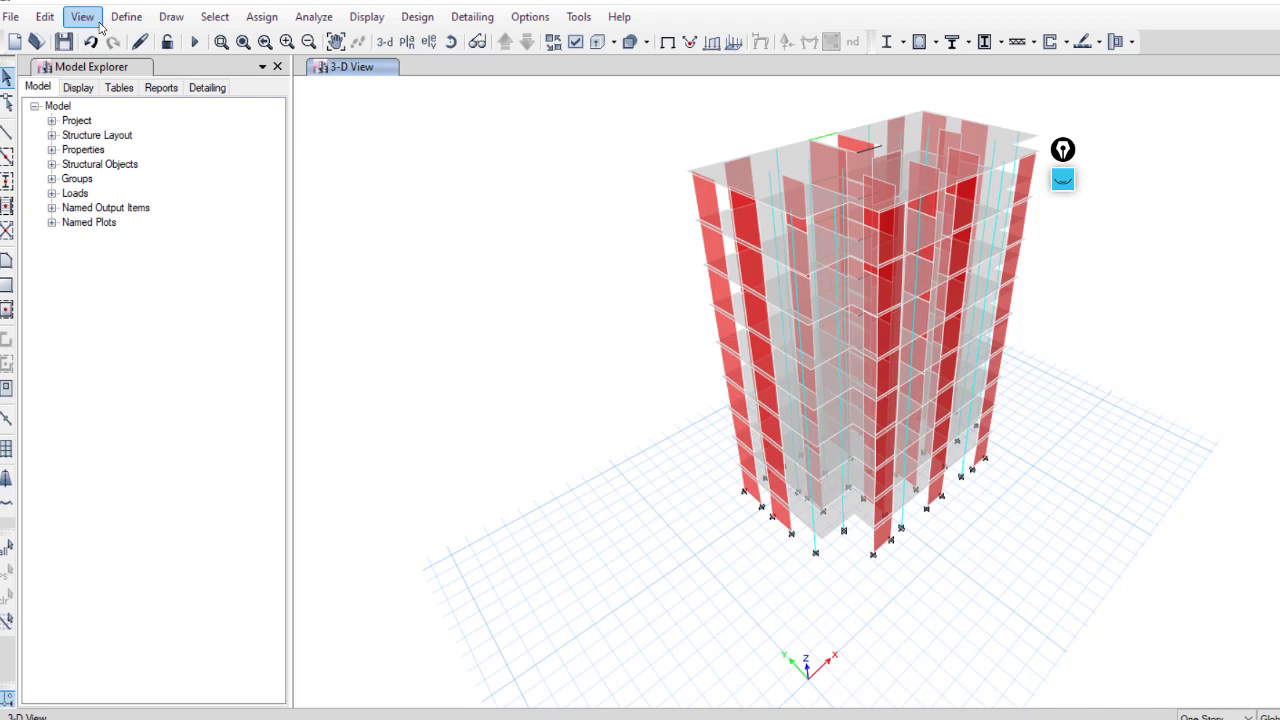
Auto Relabel All objects in the model, confirming with Yes
click(45, 17)
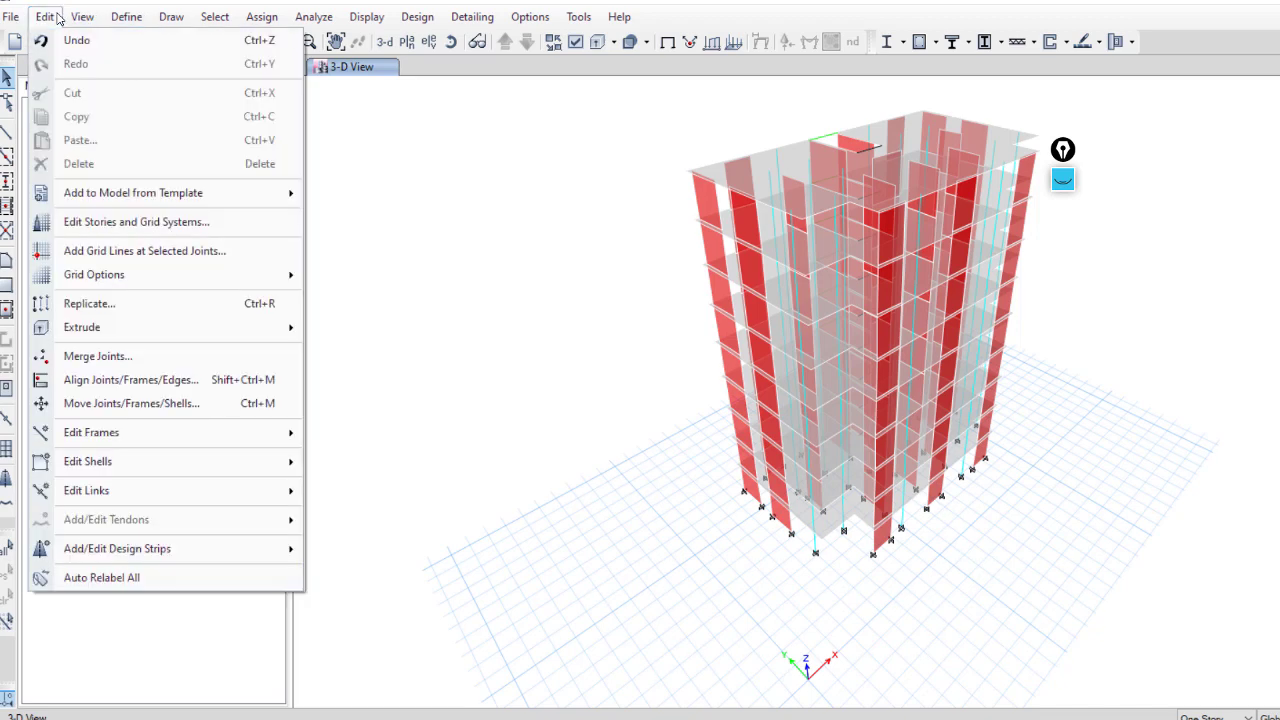
click(101, 578)
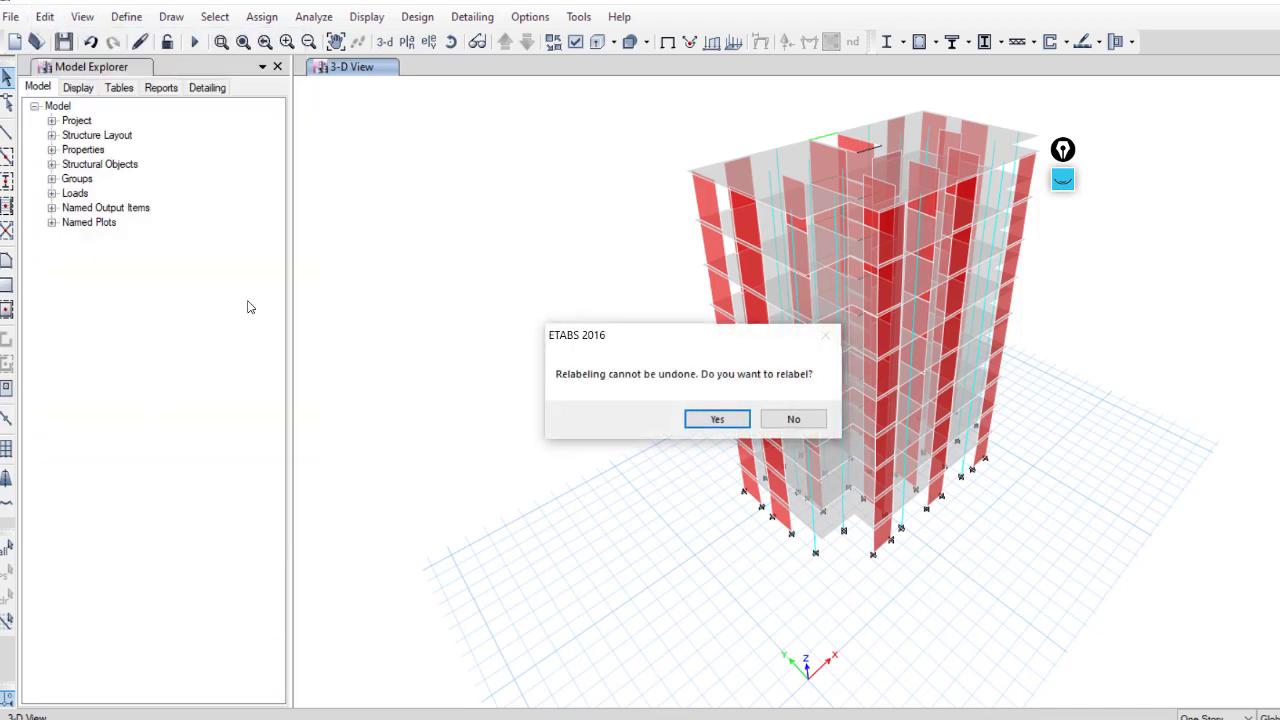
click(715, 419)
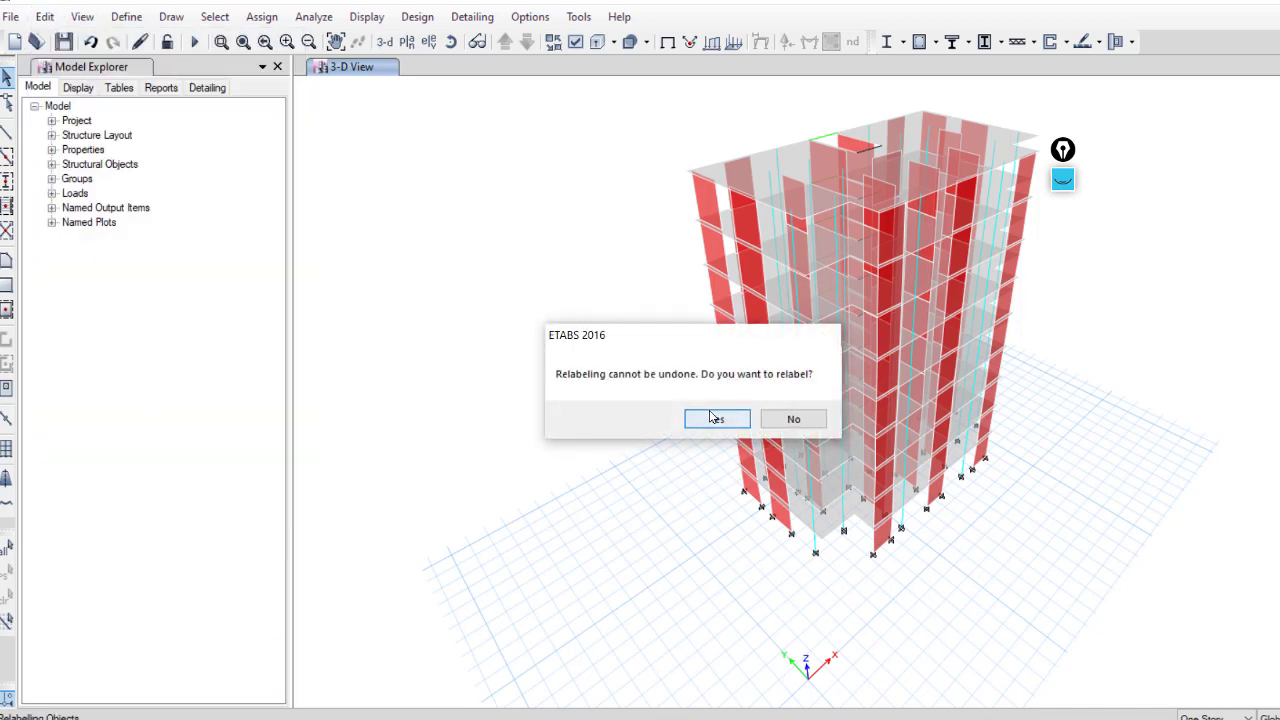
Preview a new concrete rectangular section FSec1, then cancel without adding it
click(126, 17)
mouse_move(172, 72)
click(418, 70)
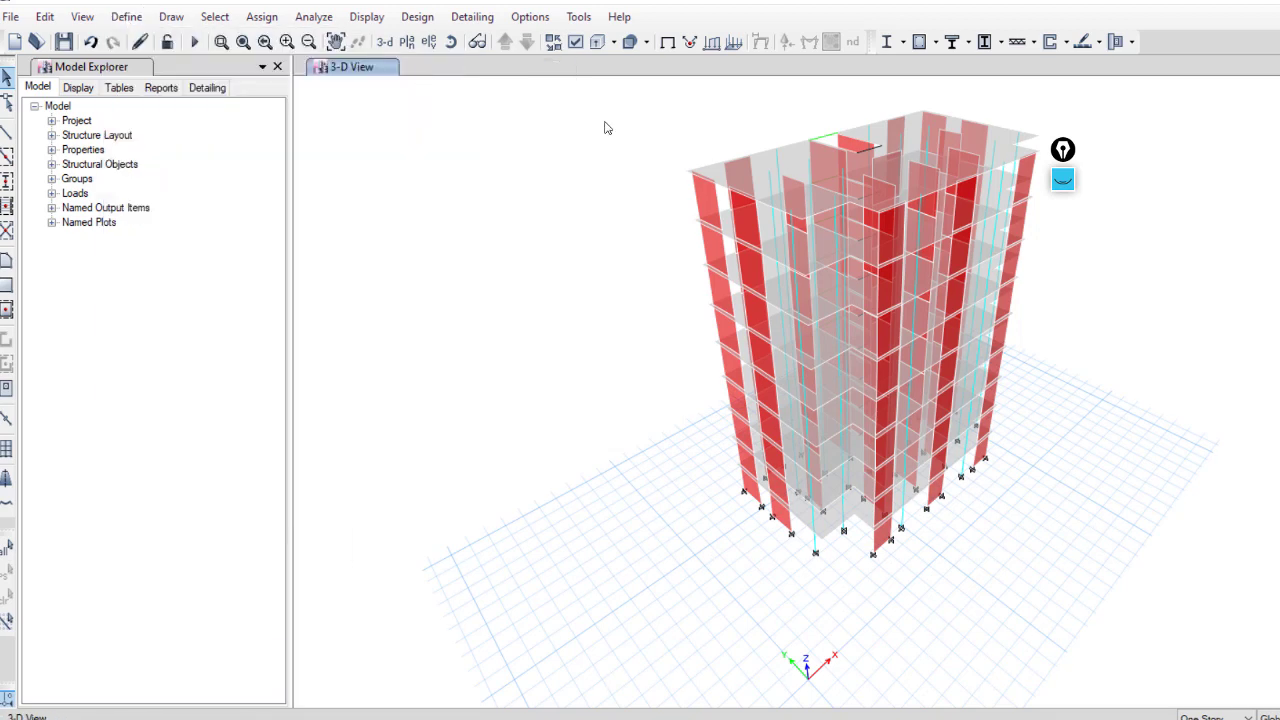
click(764, 225)
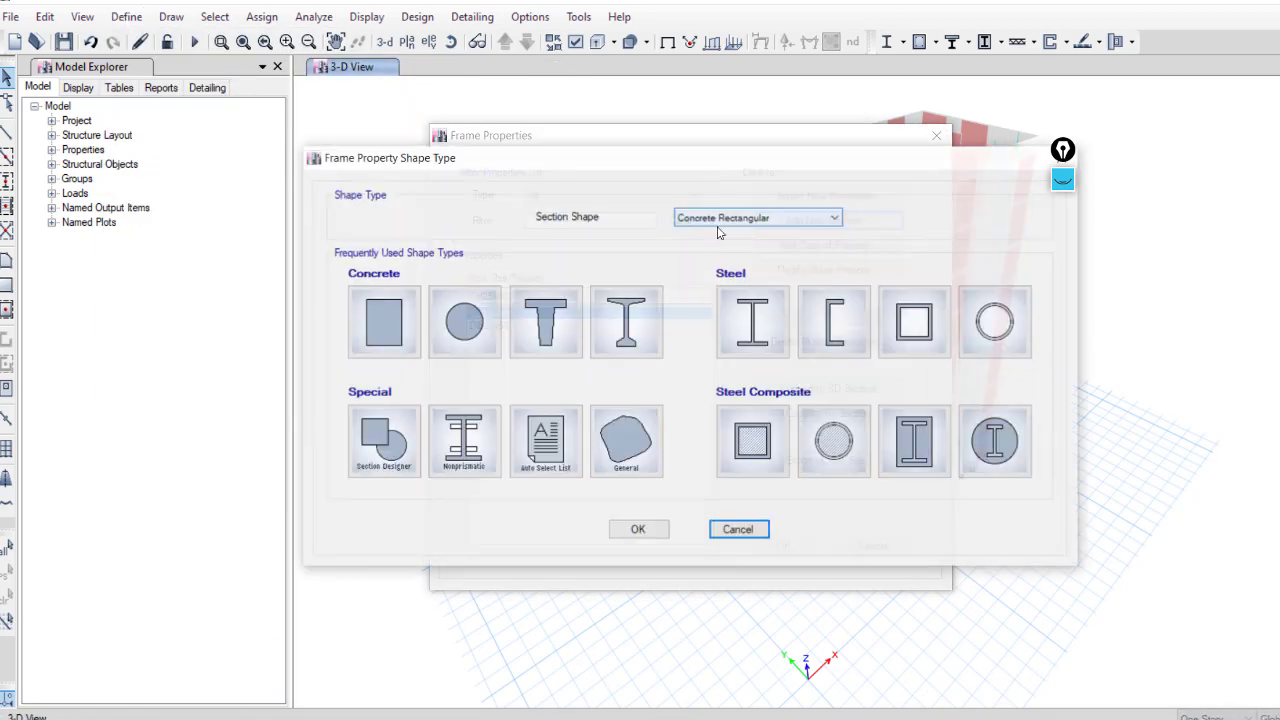
key(Escape)
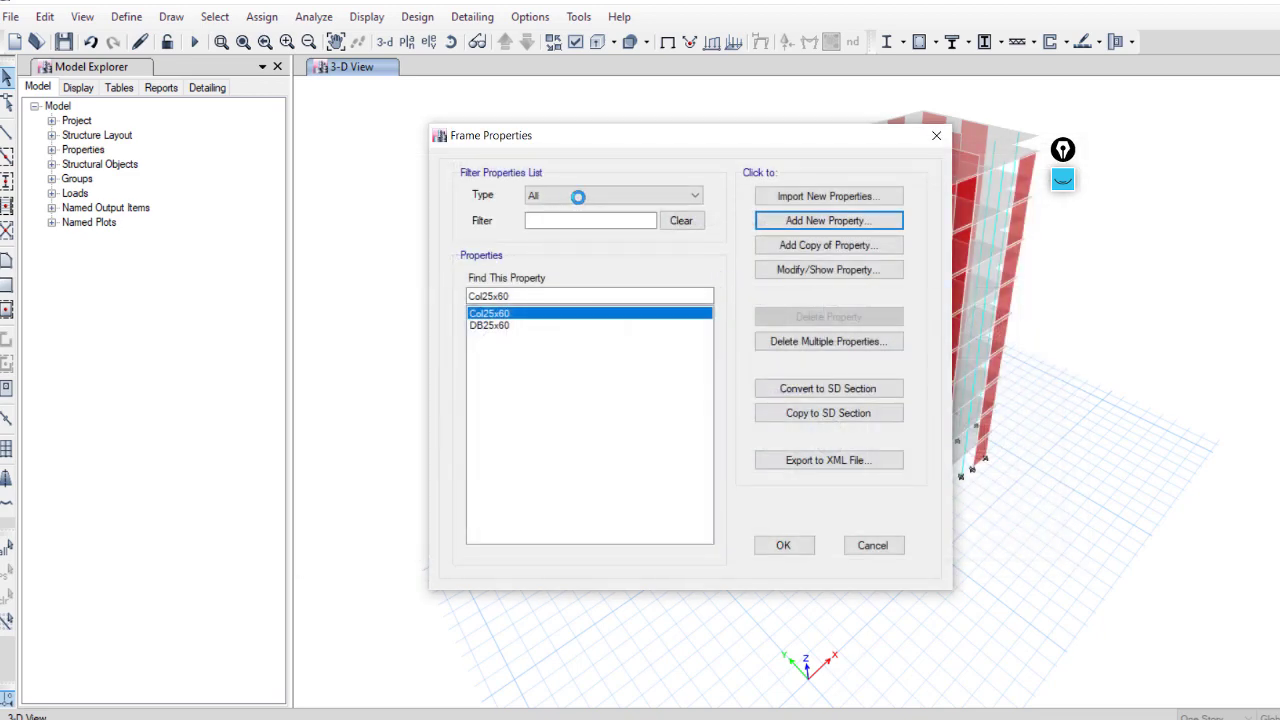
click(628, 150)
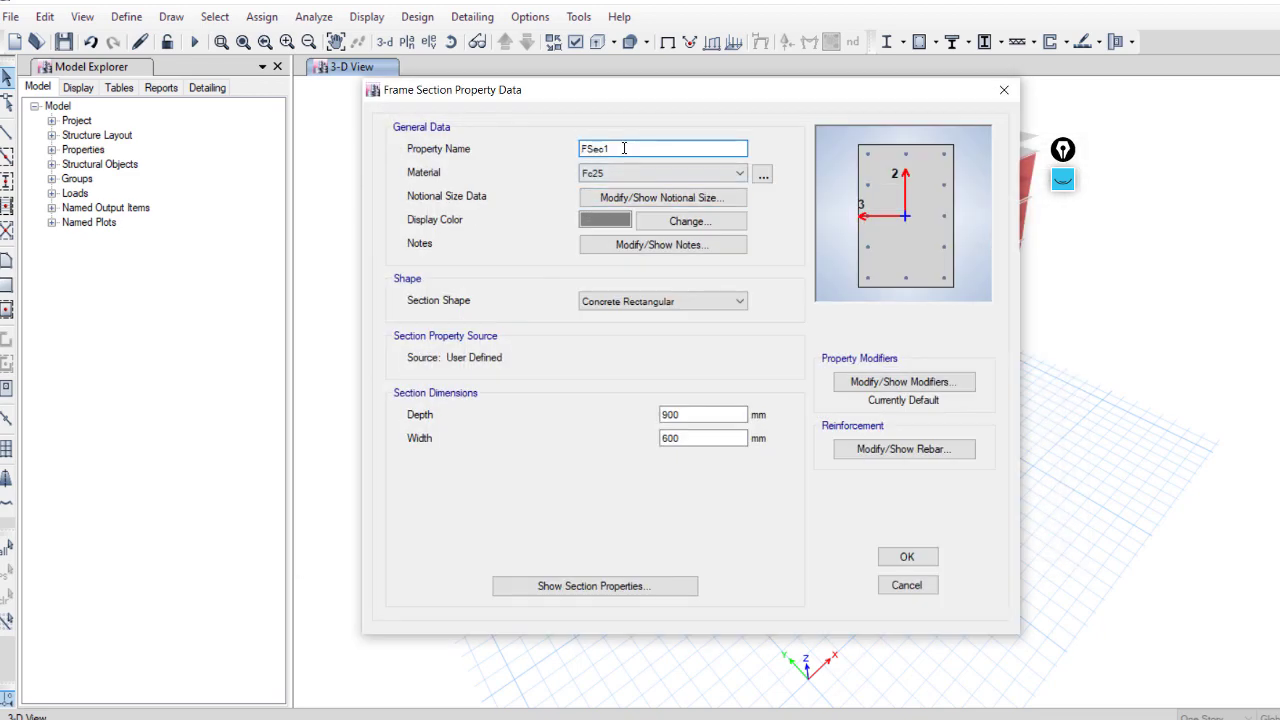
double_click(613, 150)
click(905, 587)
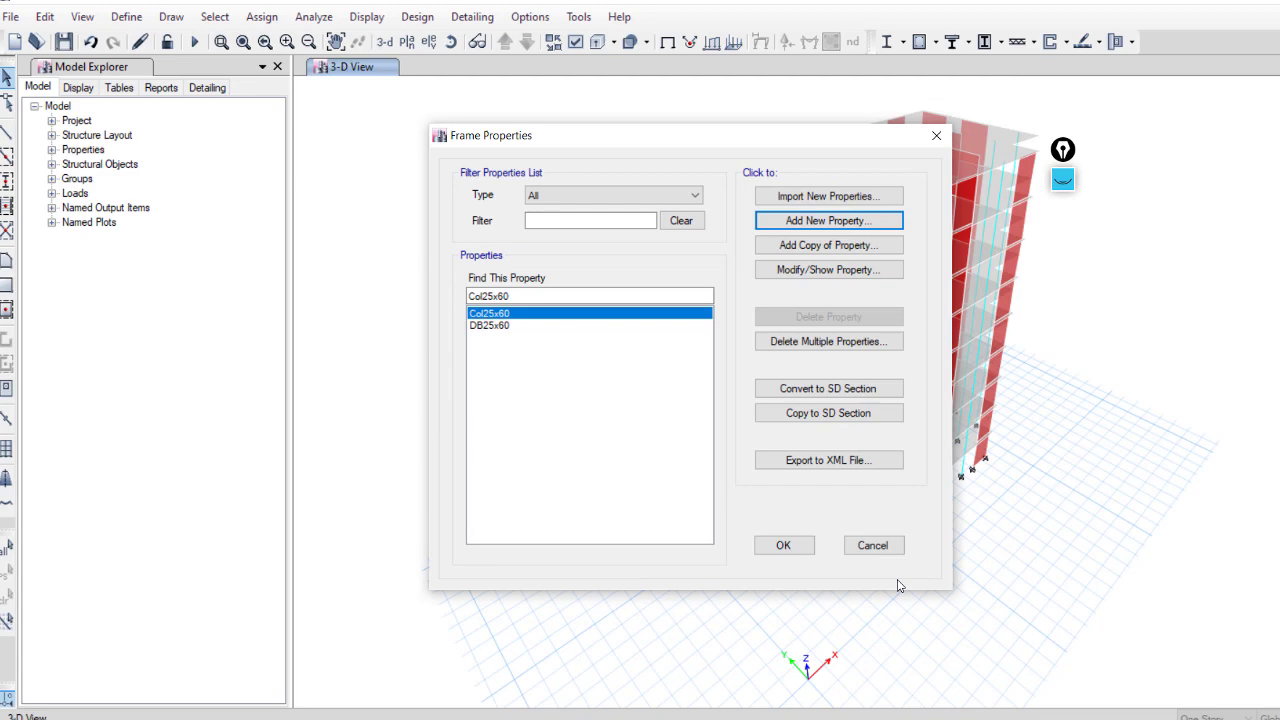
click(884, 549)
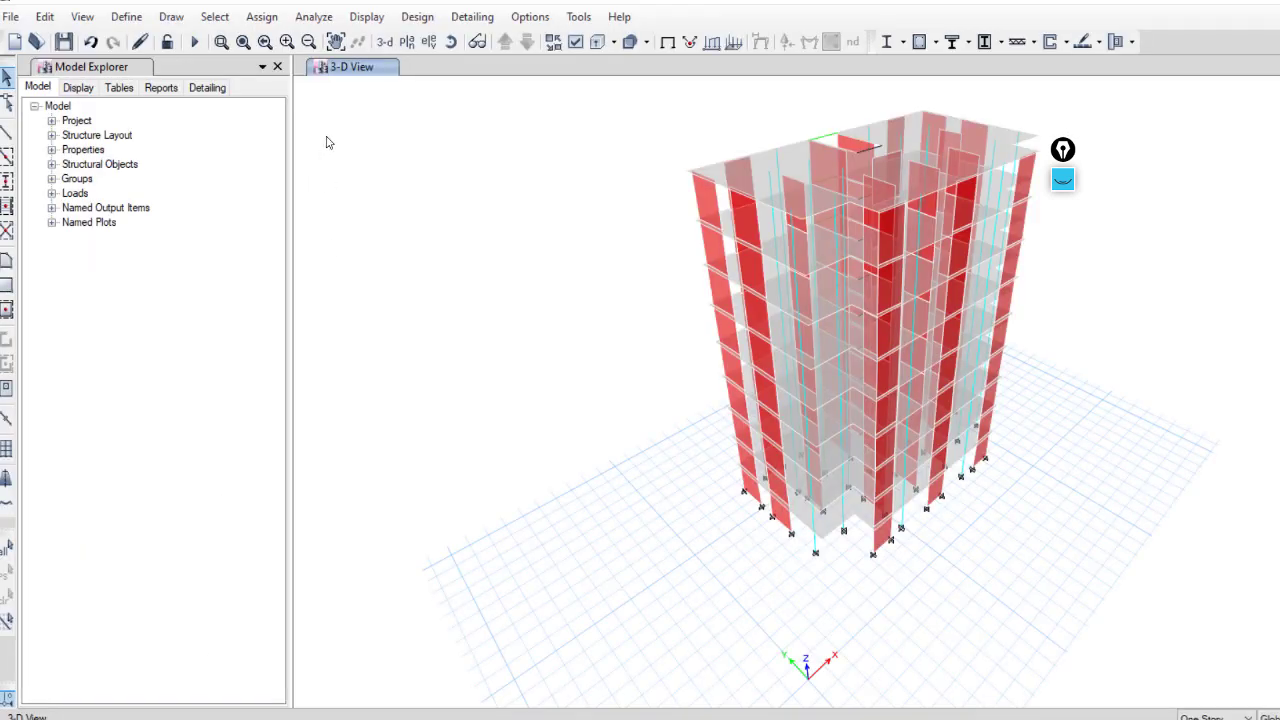
Confirm Set Load Cases To Run with diaphragm centers of rigidity calculated
click(320, 20)
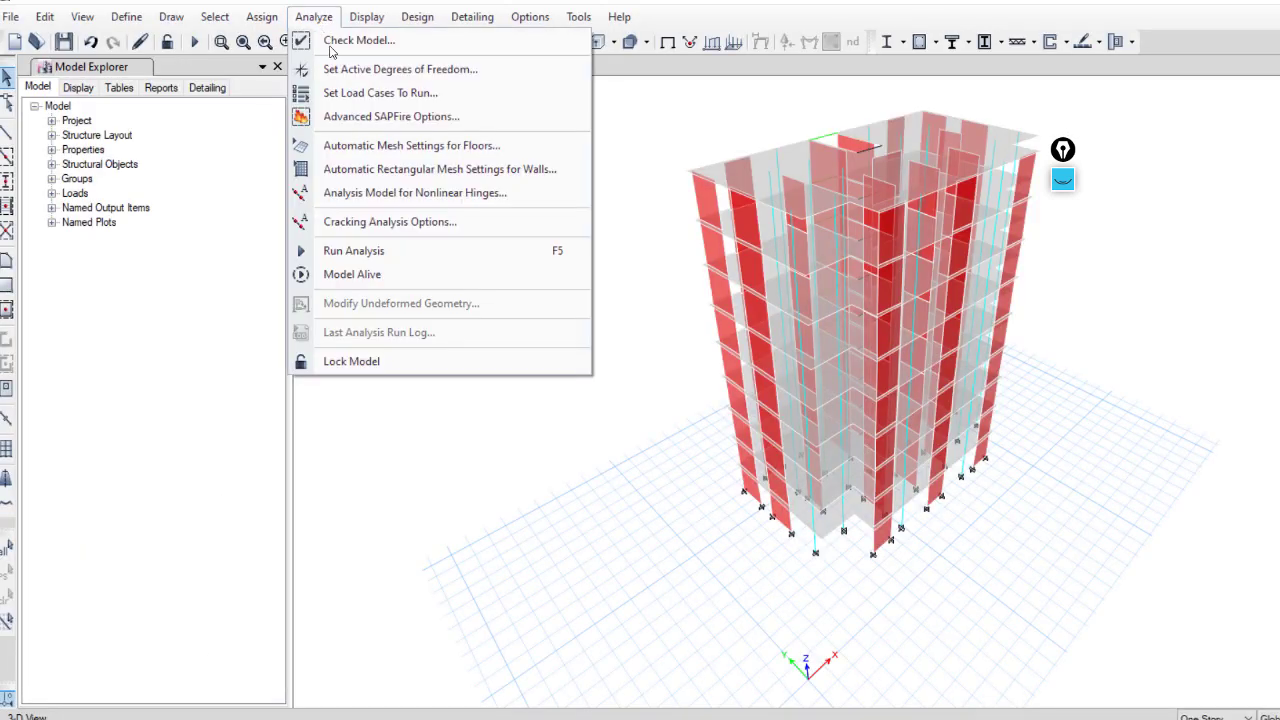
click(380, 95)
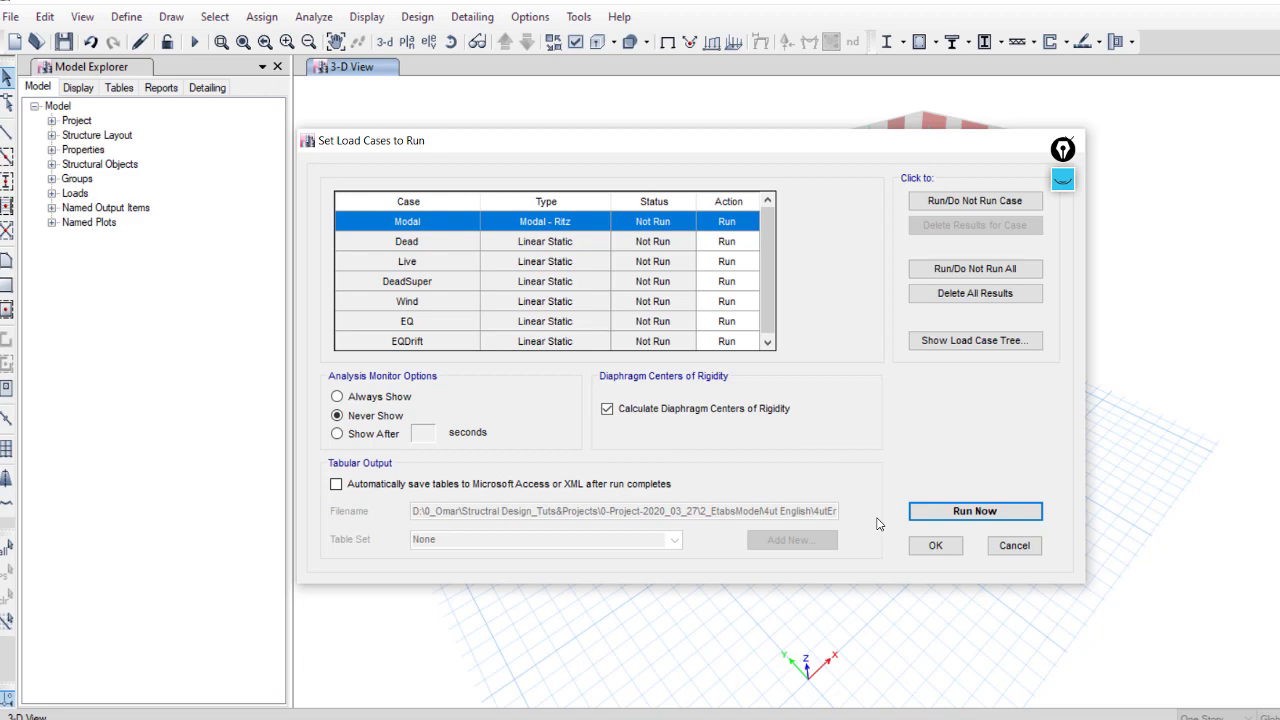
click(933, 547)
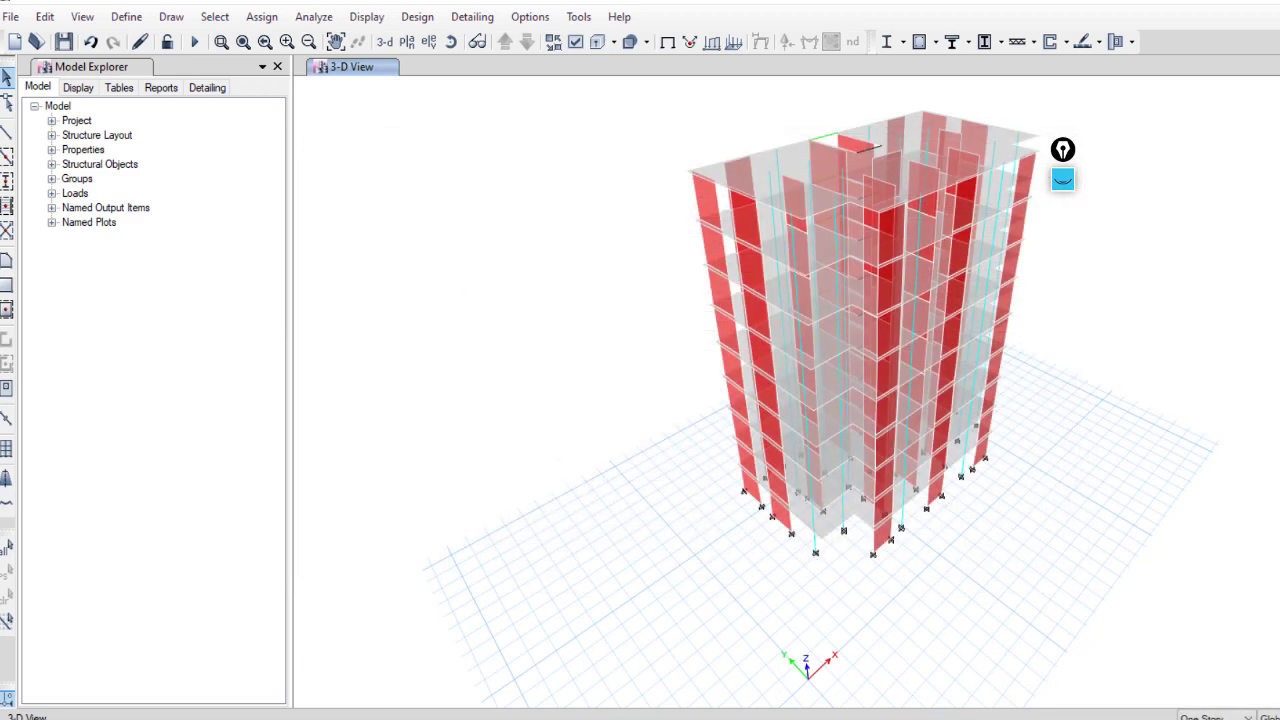
Check the next item in the Word checklist and return to ETABS
key(alt+Tab)
scroll(340, 497, down, 1)
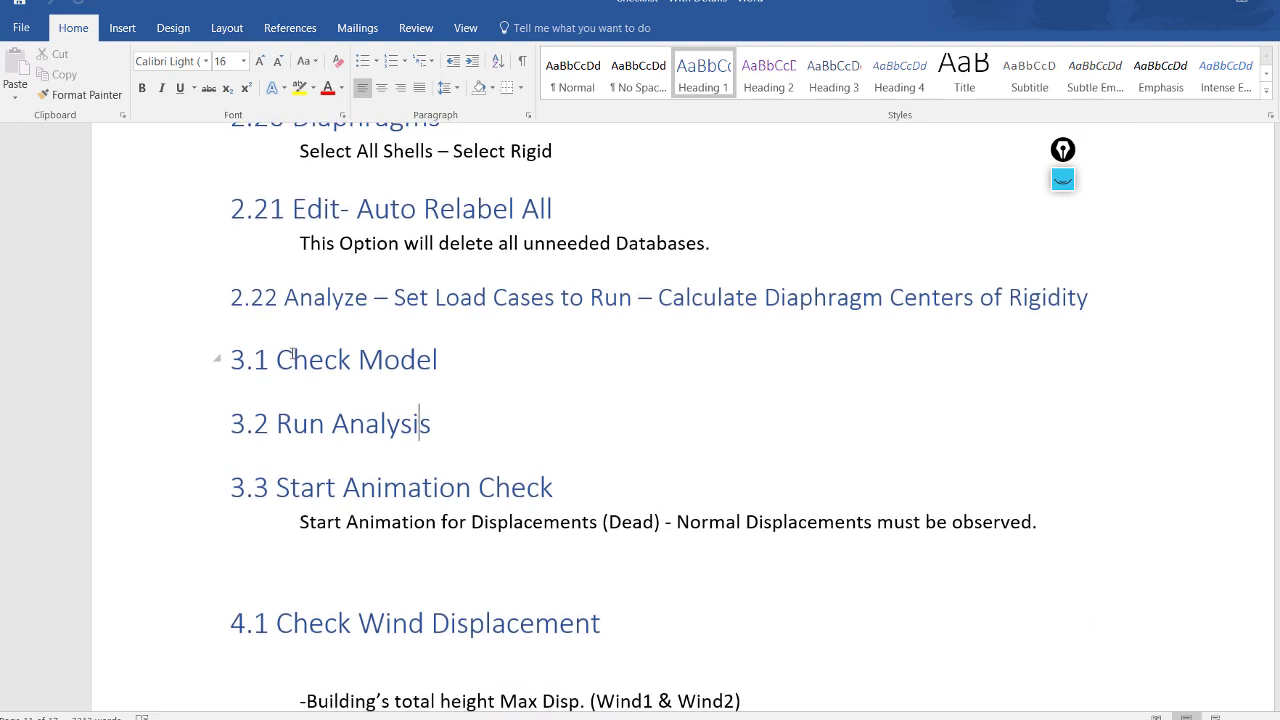
drag(280, 358, 470, 372)
key(alt+Tab)
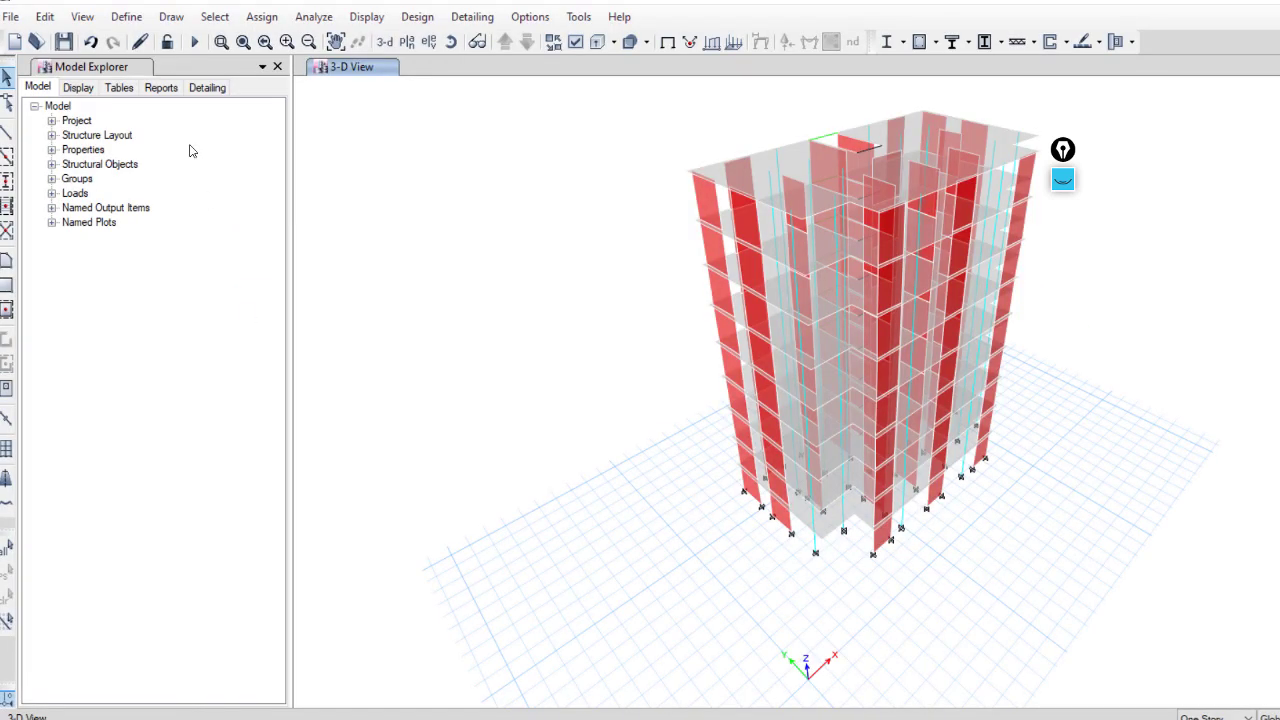
Run Check Model with all checks ticked and 1 mm tolerance, reviewing the 36 line-load warnings
click(314, 17)
click(348, 40)
click(686, 593)
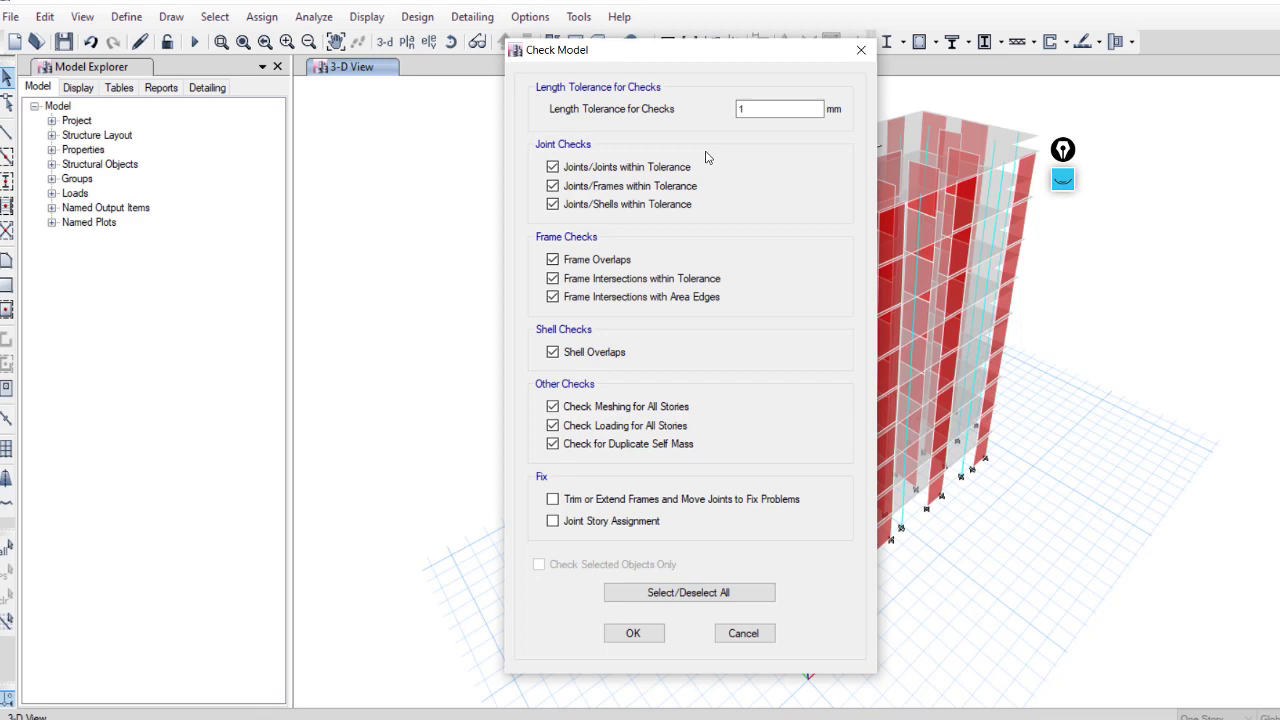
click(780, 109)
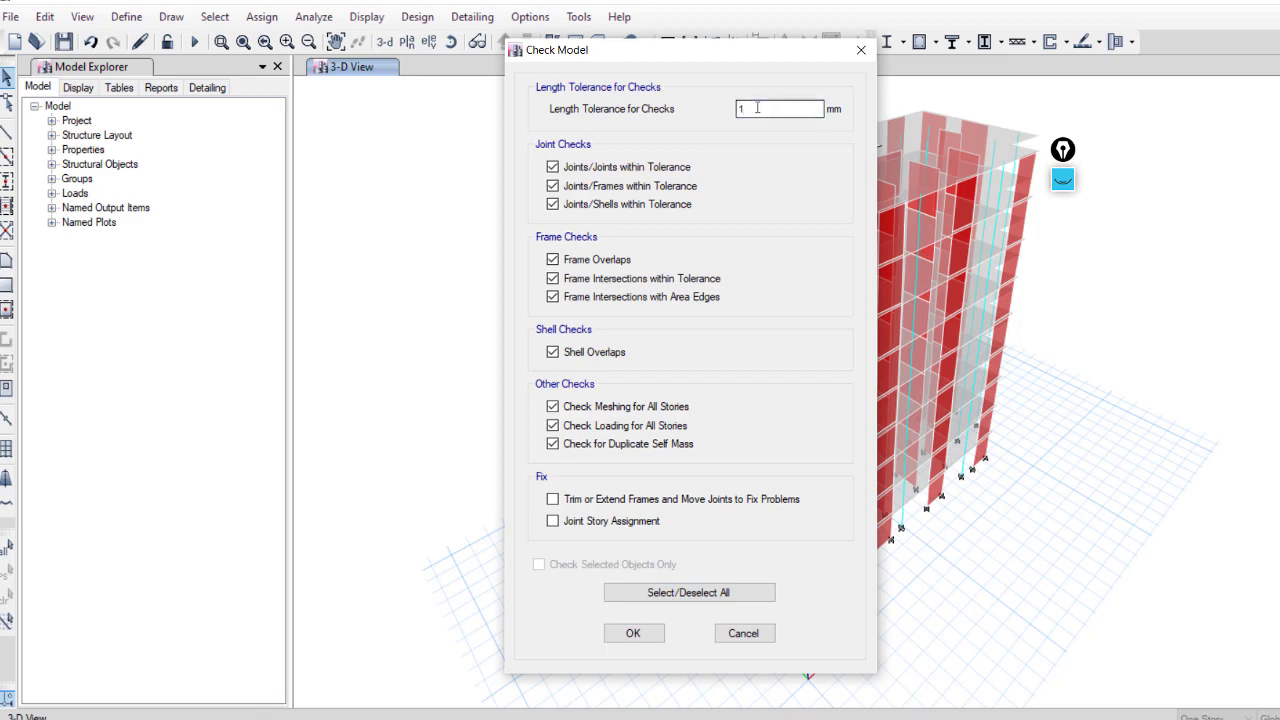
click(631, 632)
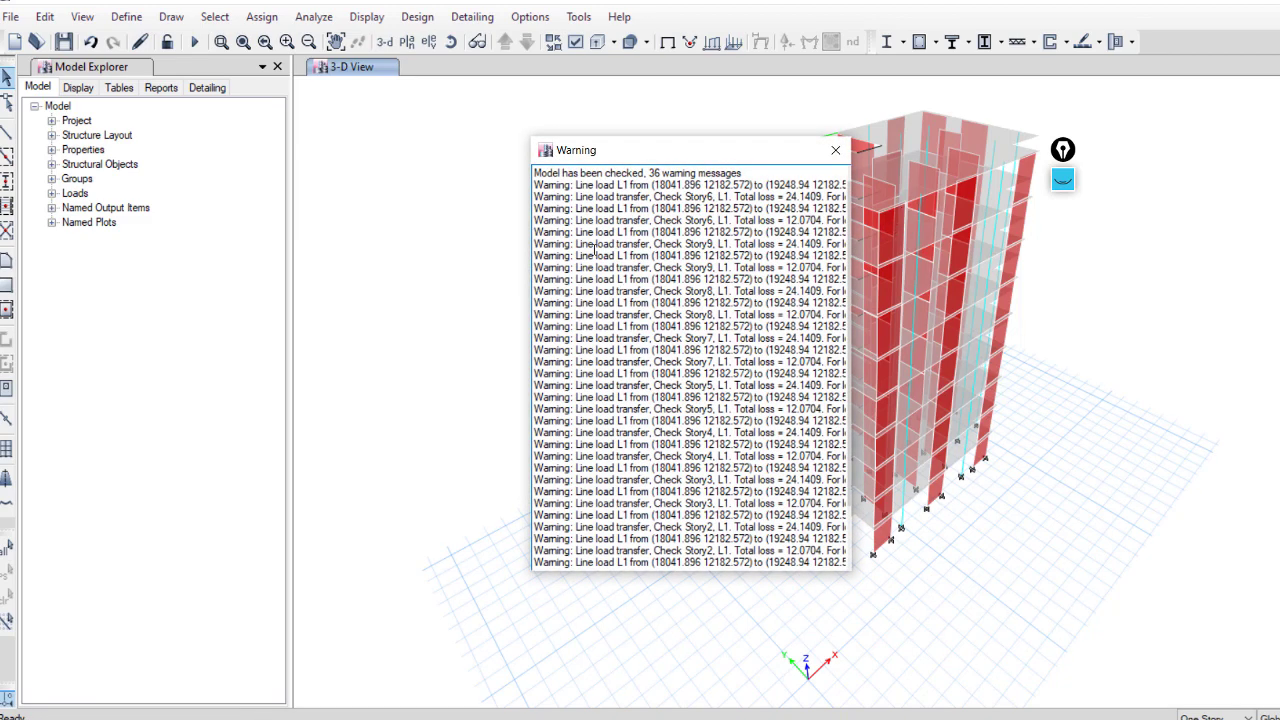
drag(580, 187, 670, 563)
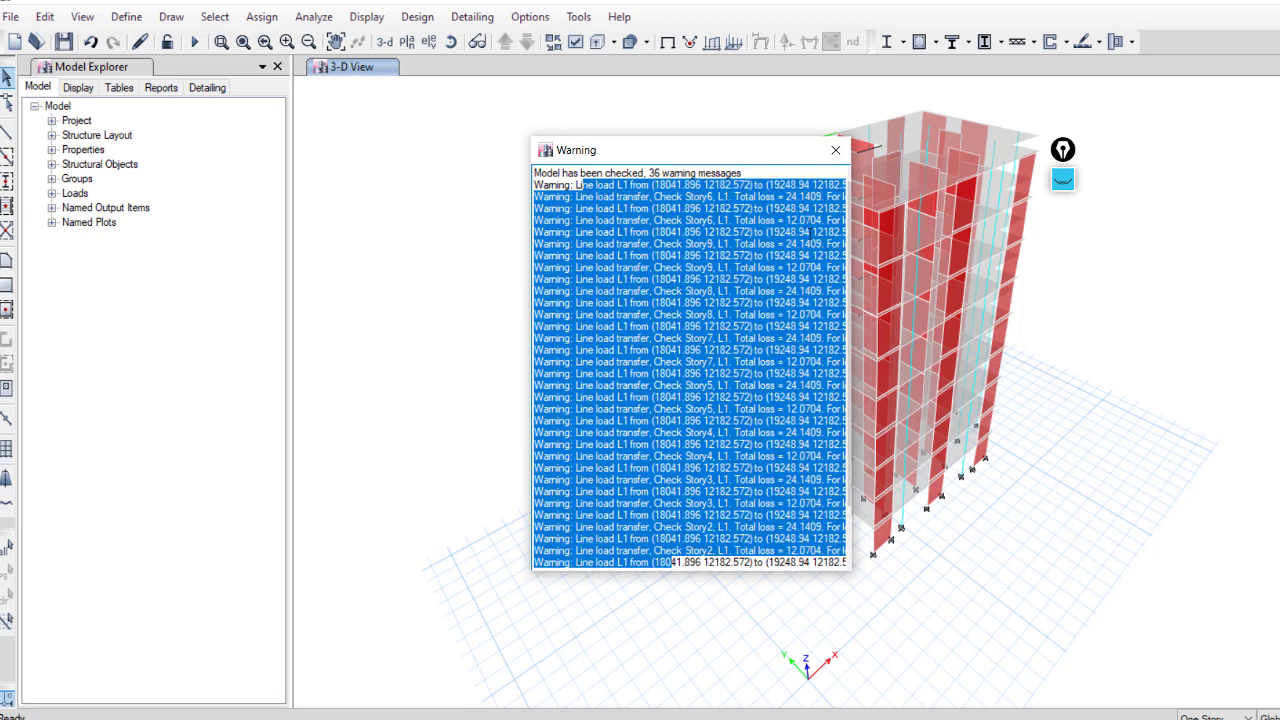
click(611, 197)
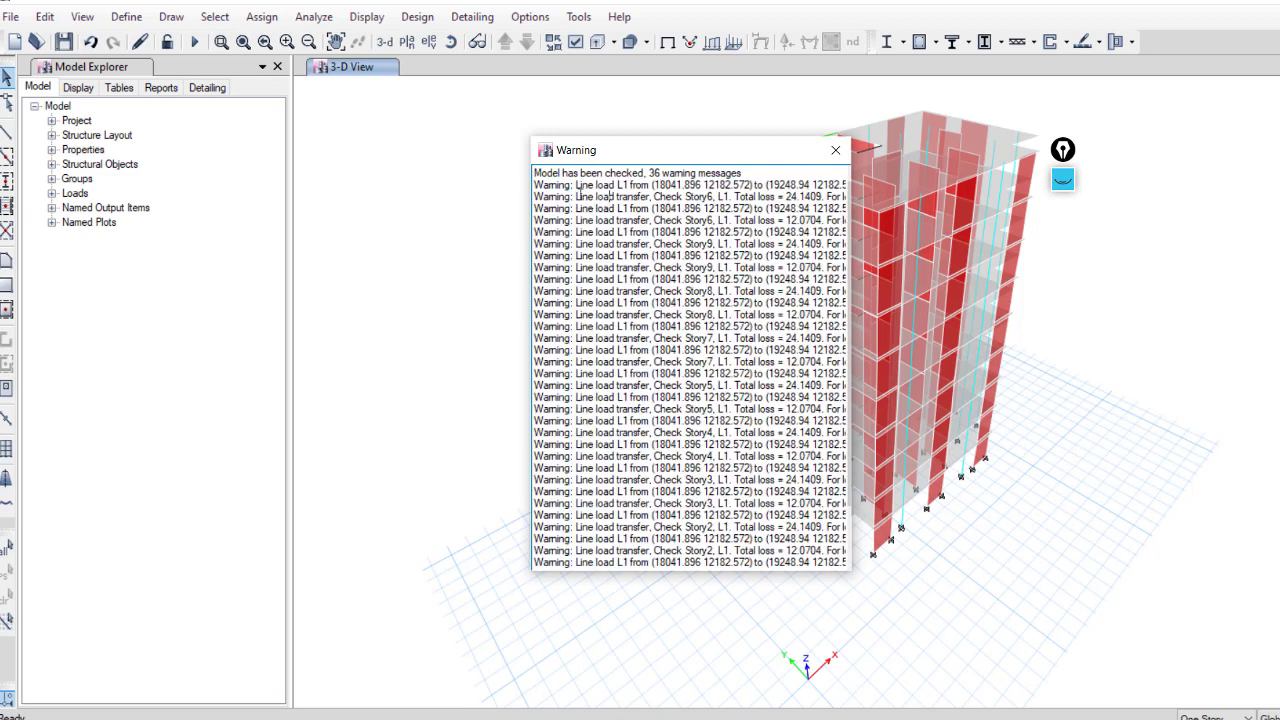
Close the warnings, select a roof frame member, and start a new concrete rectangular section
click(835, 152)
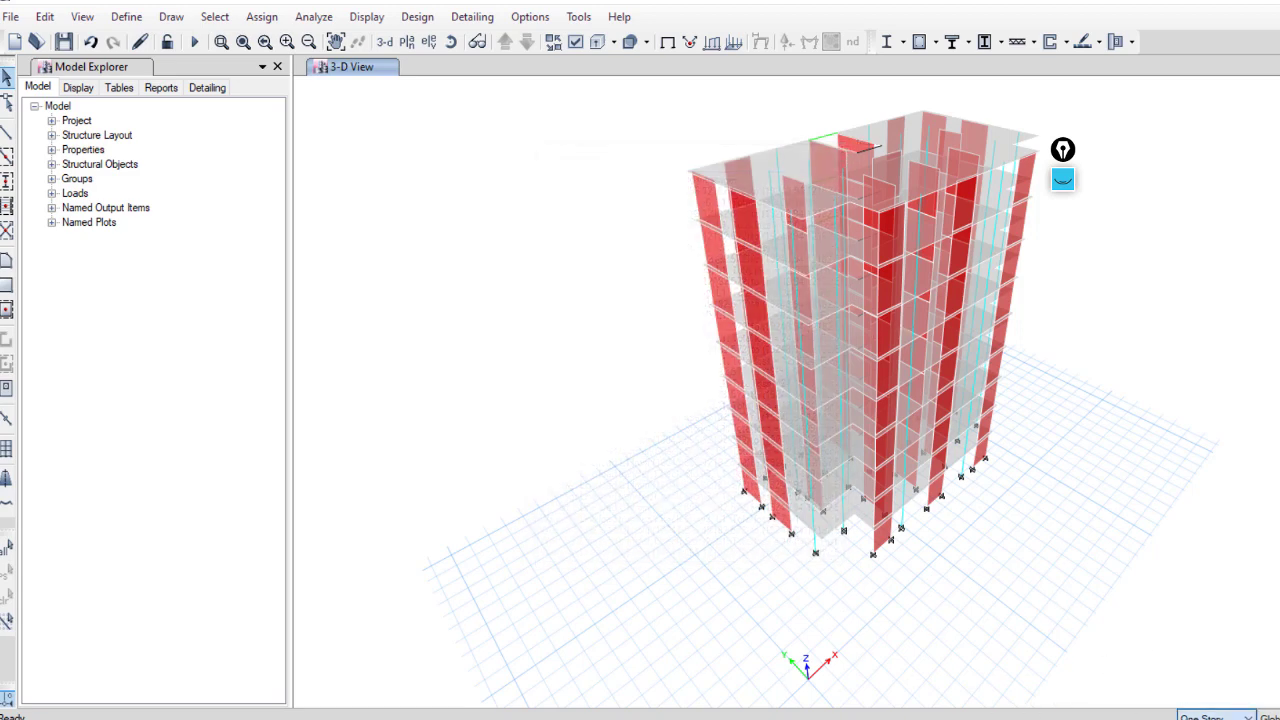
click(866, 157)
click(126, 17)
mouse_move(157, 66)
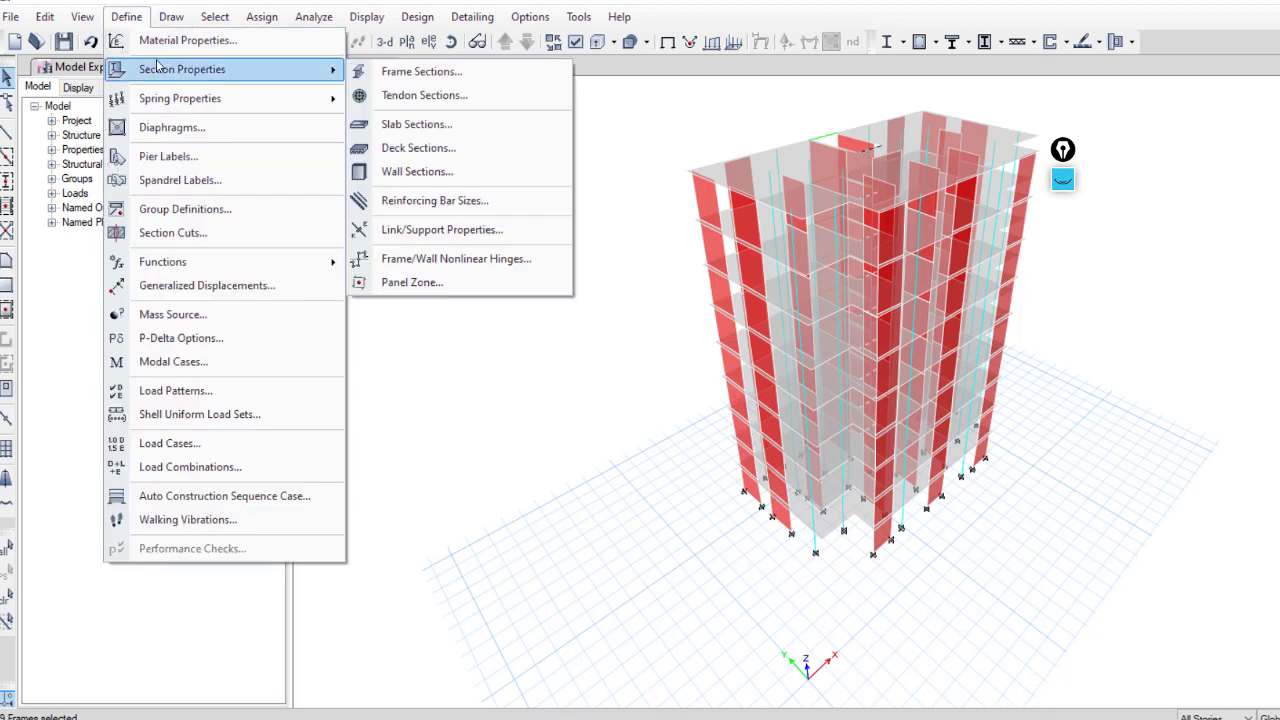
click(421, 72)
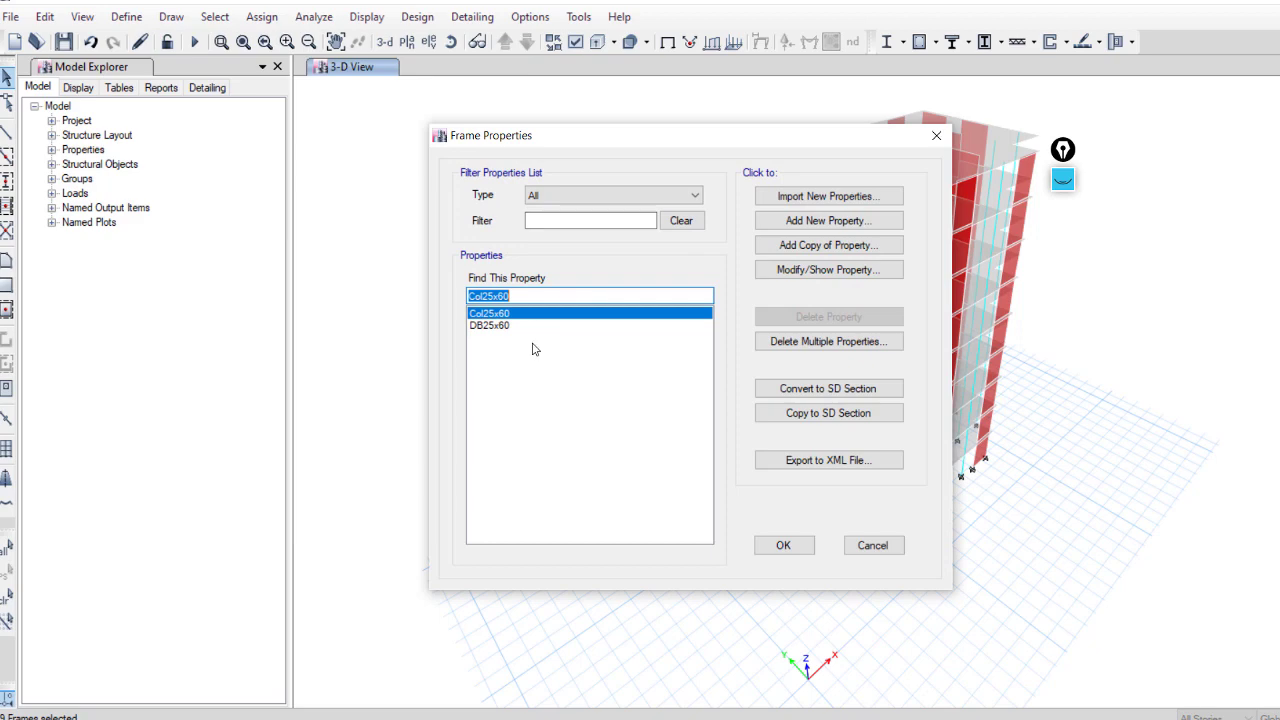
click(801, 222)
click(368, 338)
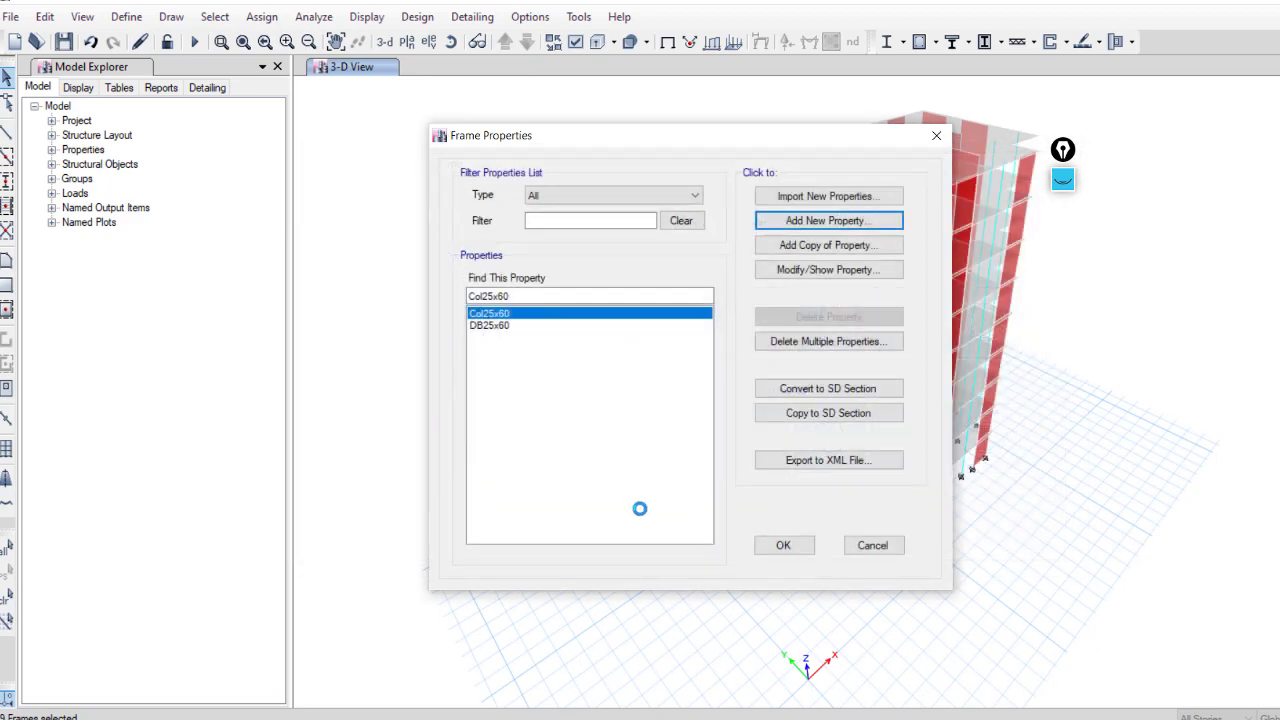
Set the section depth to 50 and width to 50, and save FSec1
double_click(666, 414)
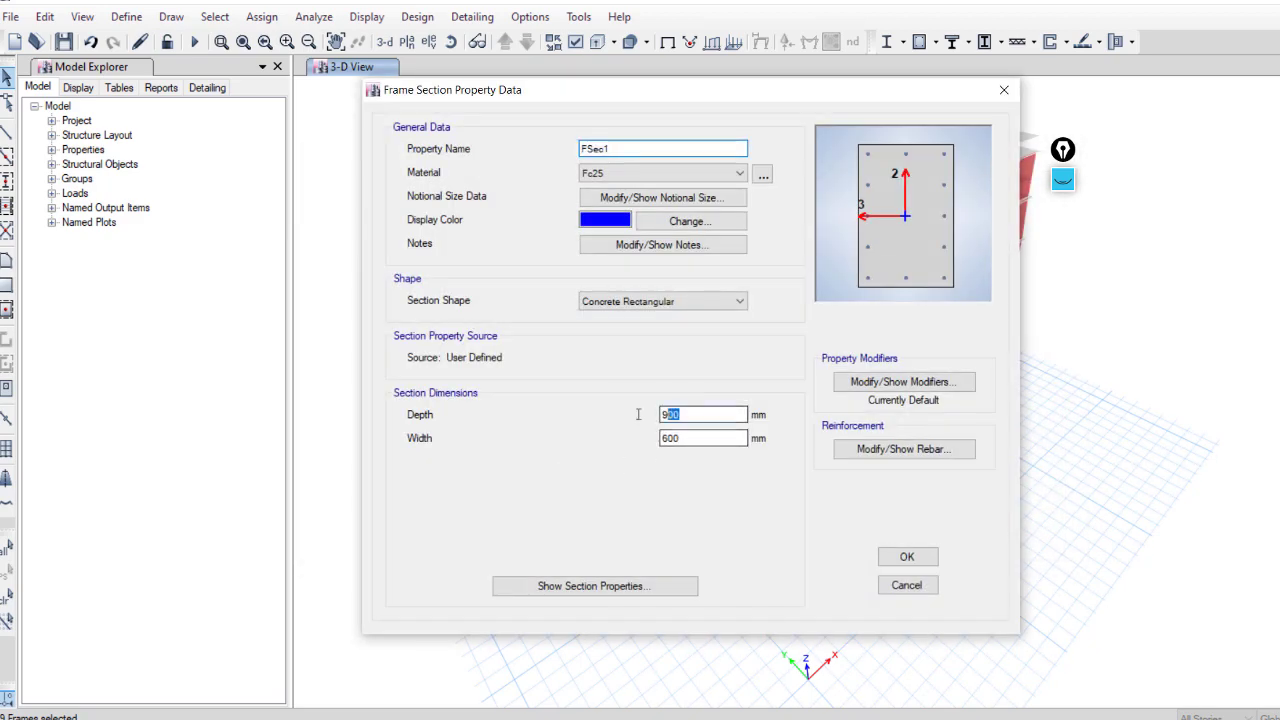
text(100)
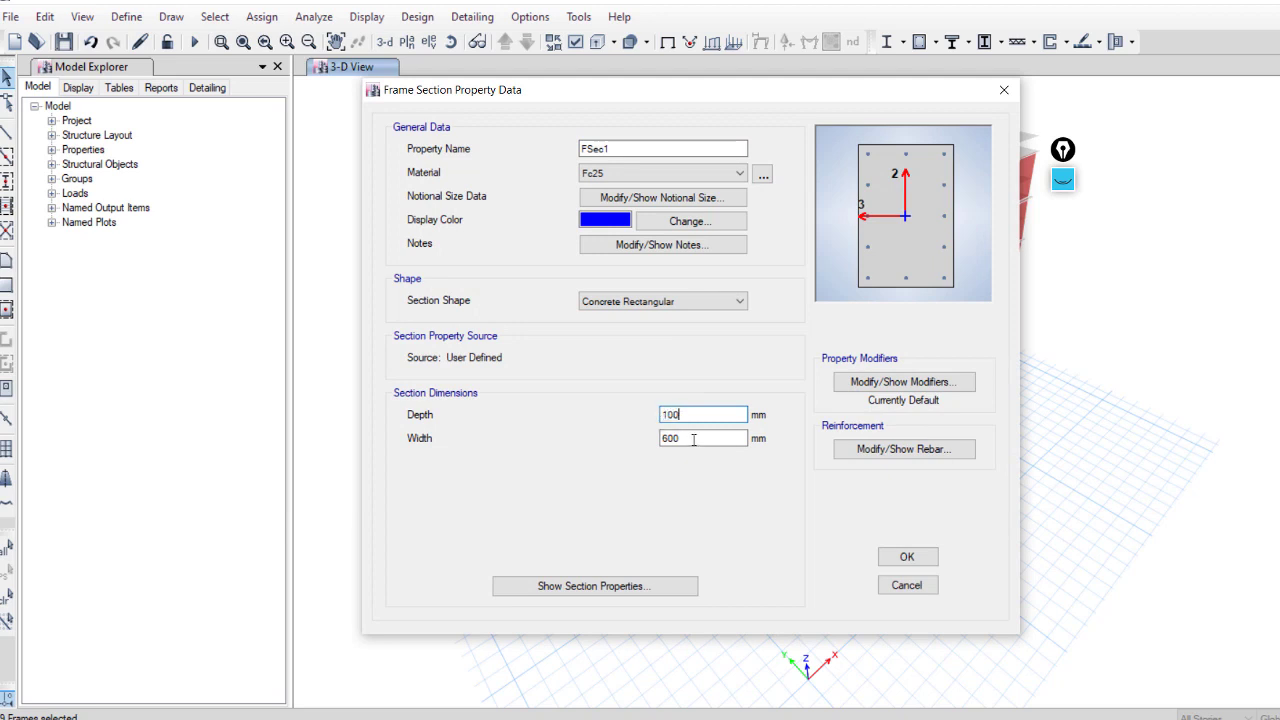
double_click(693, 438)
text(100)
click(689, 416)
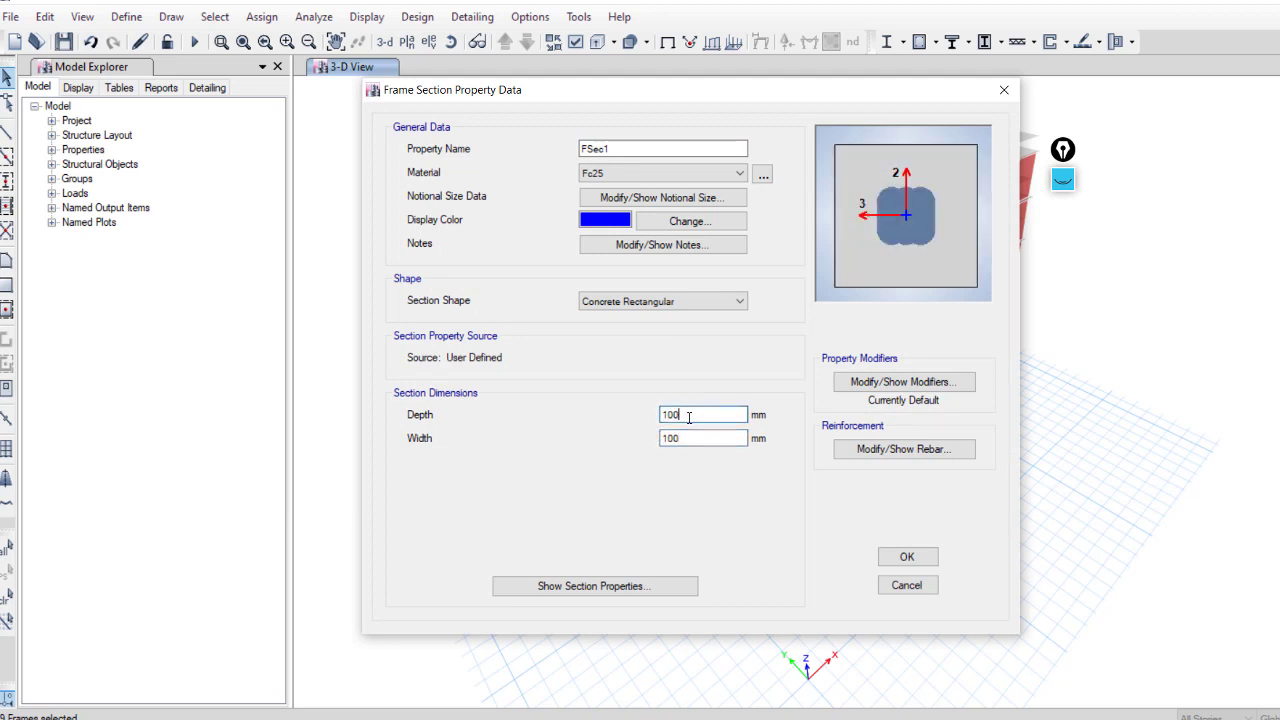
text(50)
double_click(696, 438)
text(5)
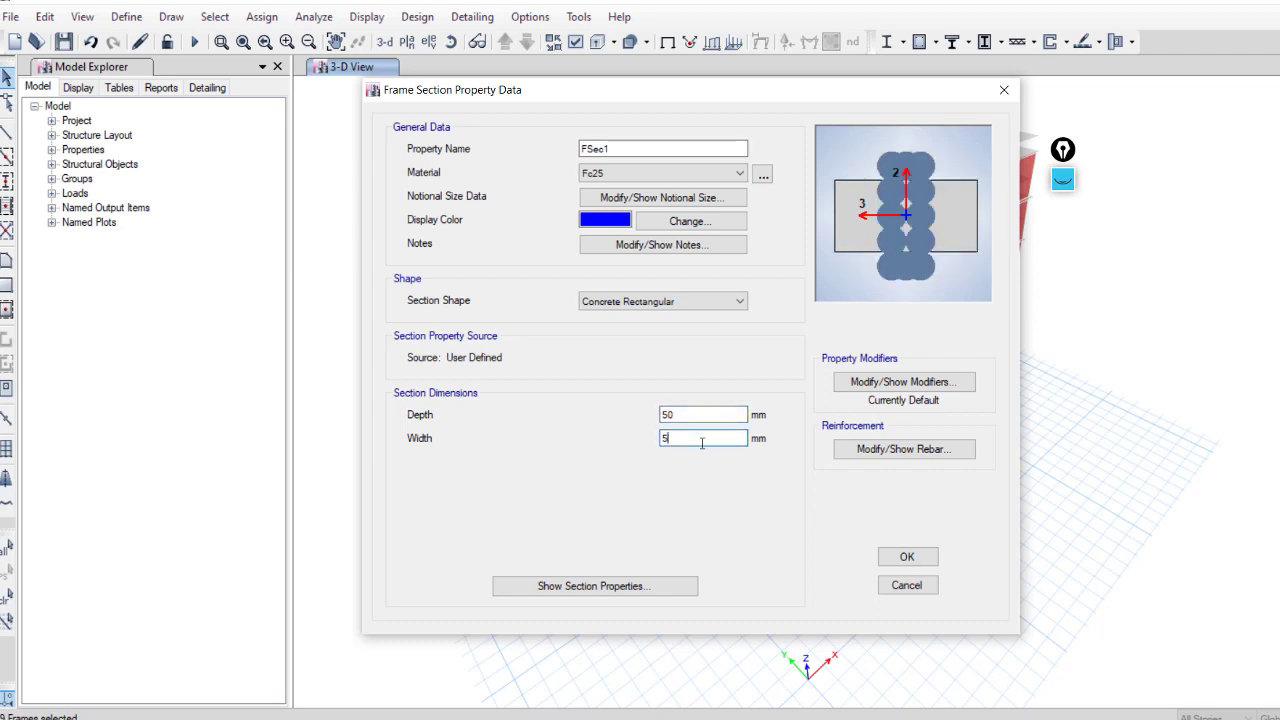
text(0)
click(900, 556)
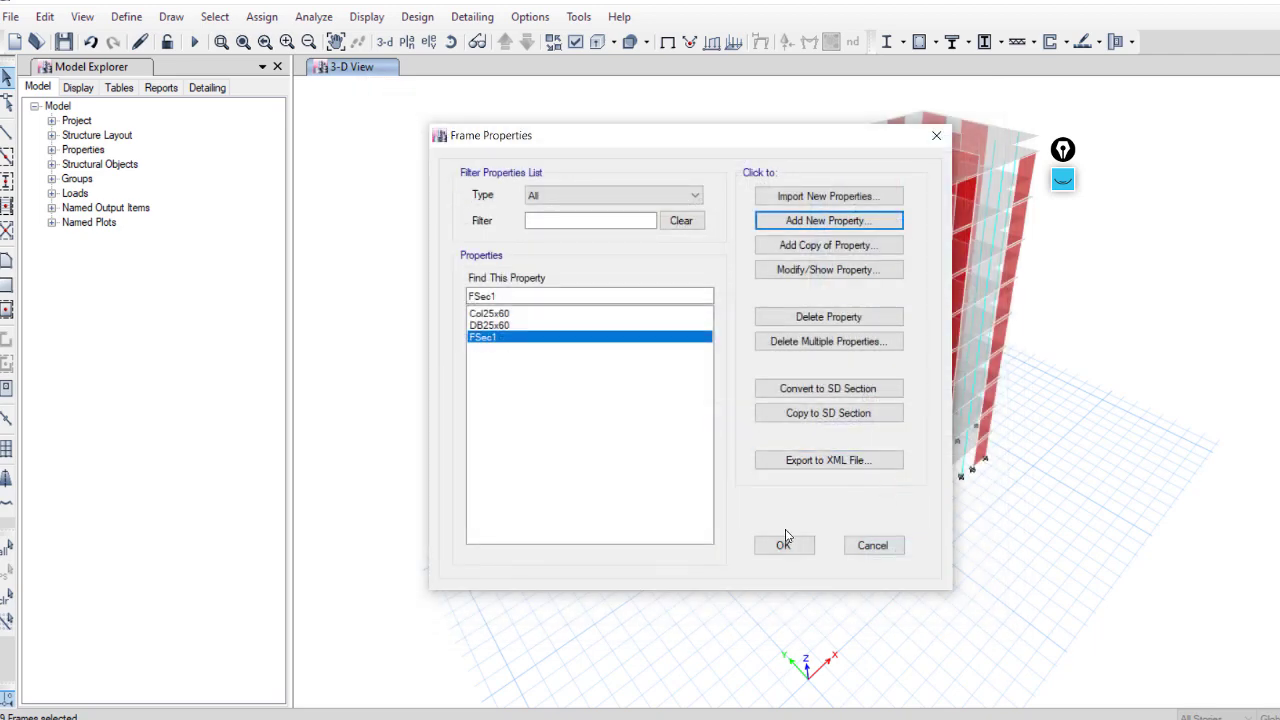
click(784, 544)
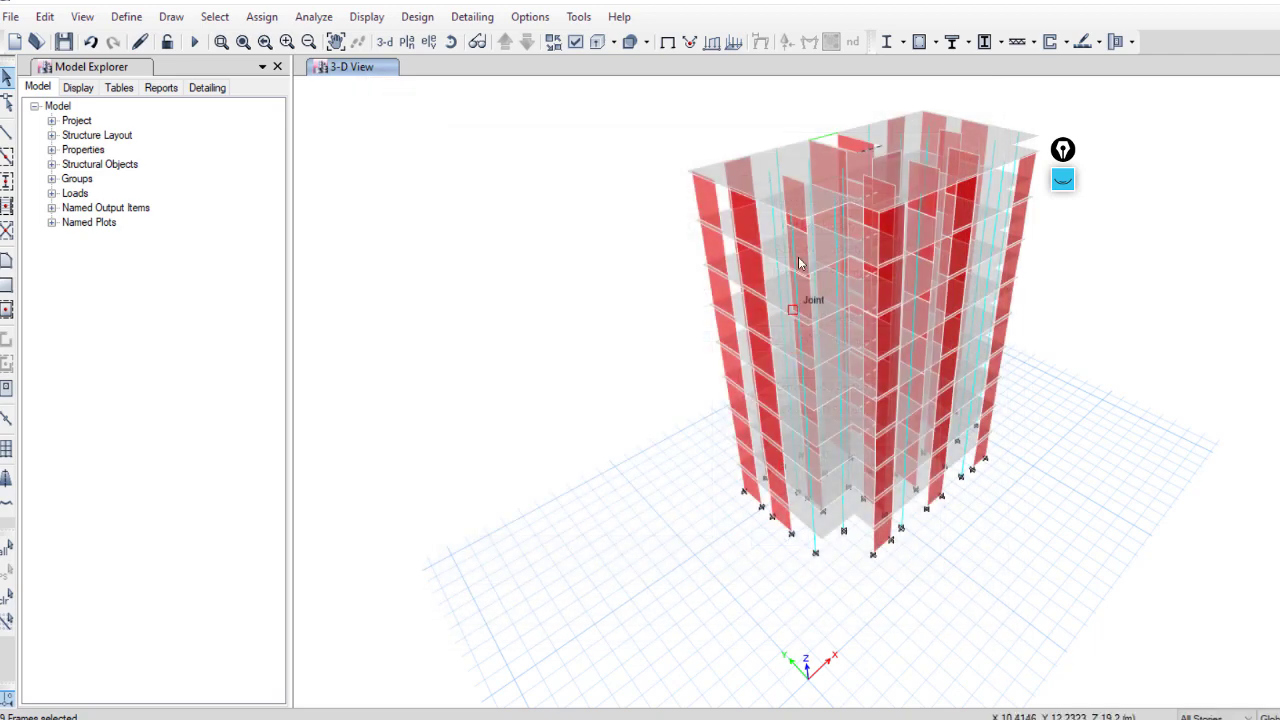
Assign the FSec1 section property to the selected roof frame
click(259, 18)
mouse_move(313, 64)
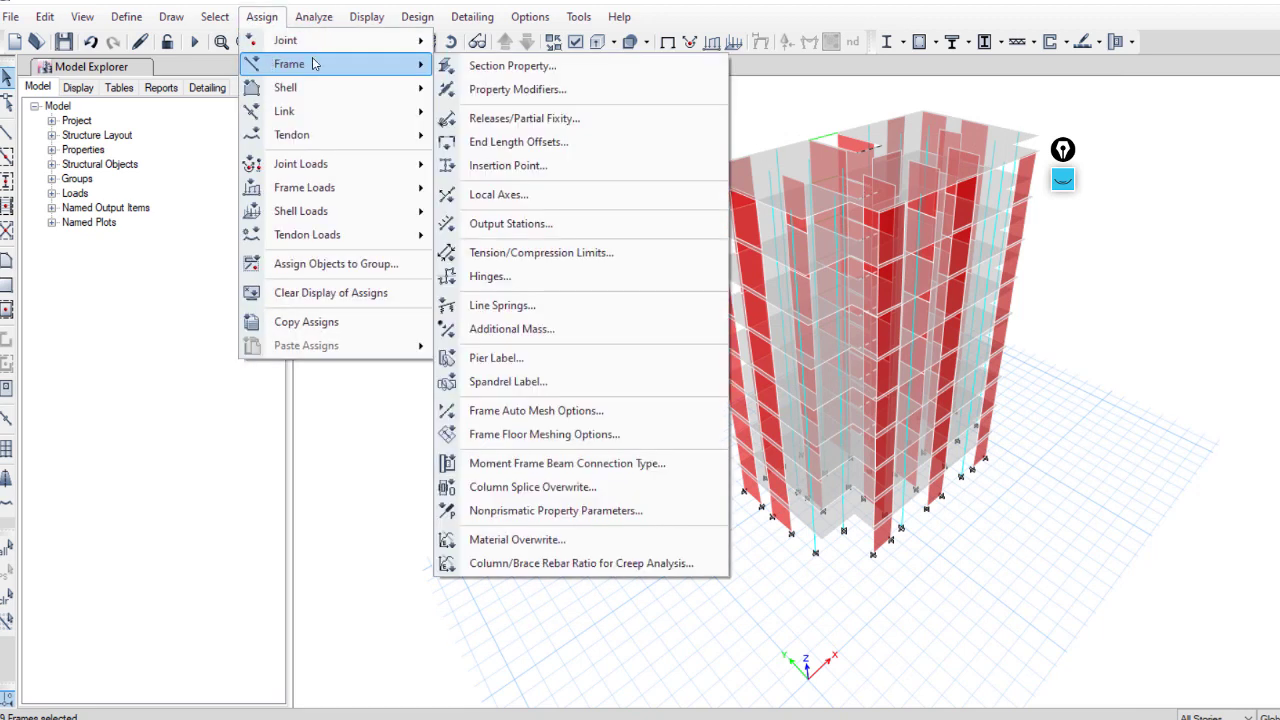
click(486, 68)
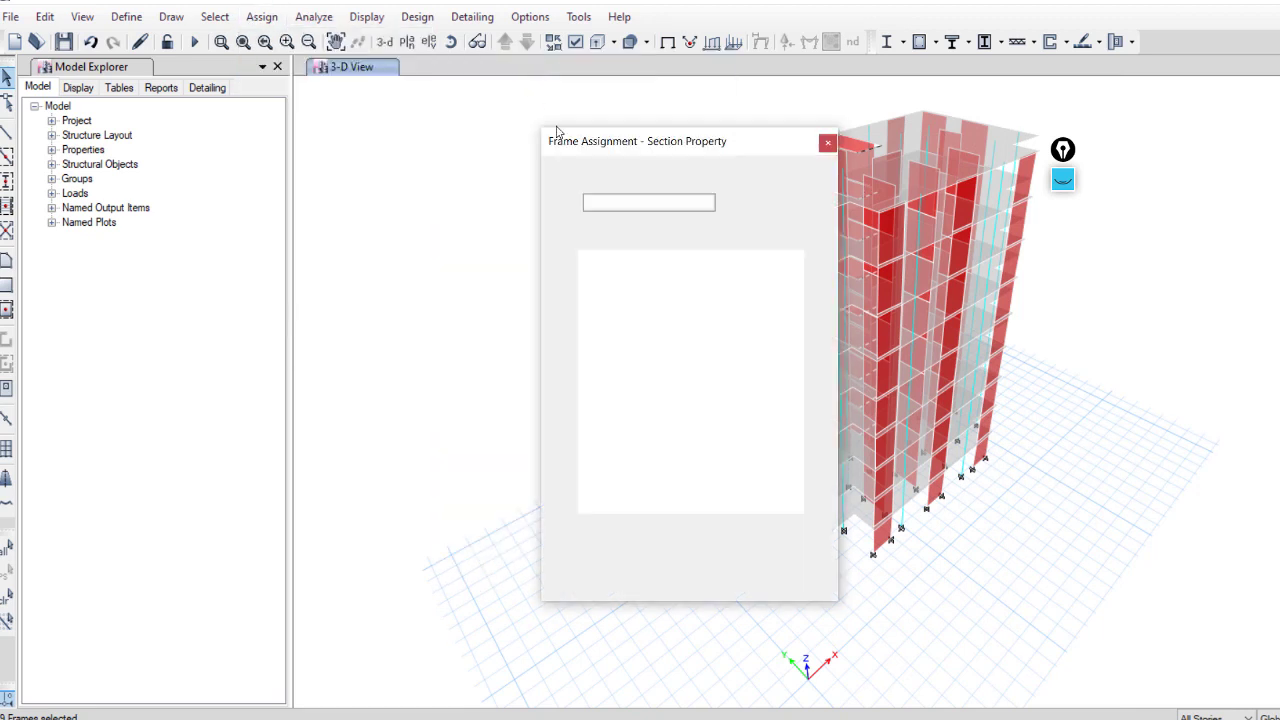
drag(681, 150, 332, 148)
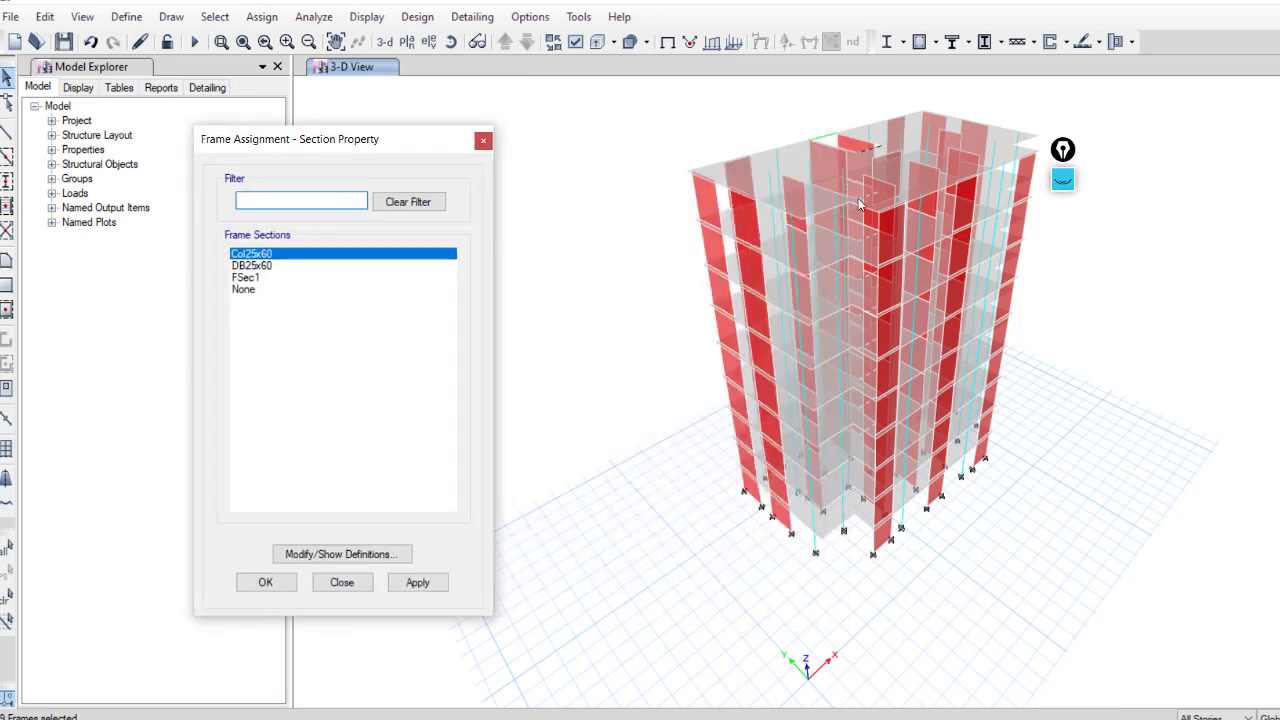
click(246, 278)
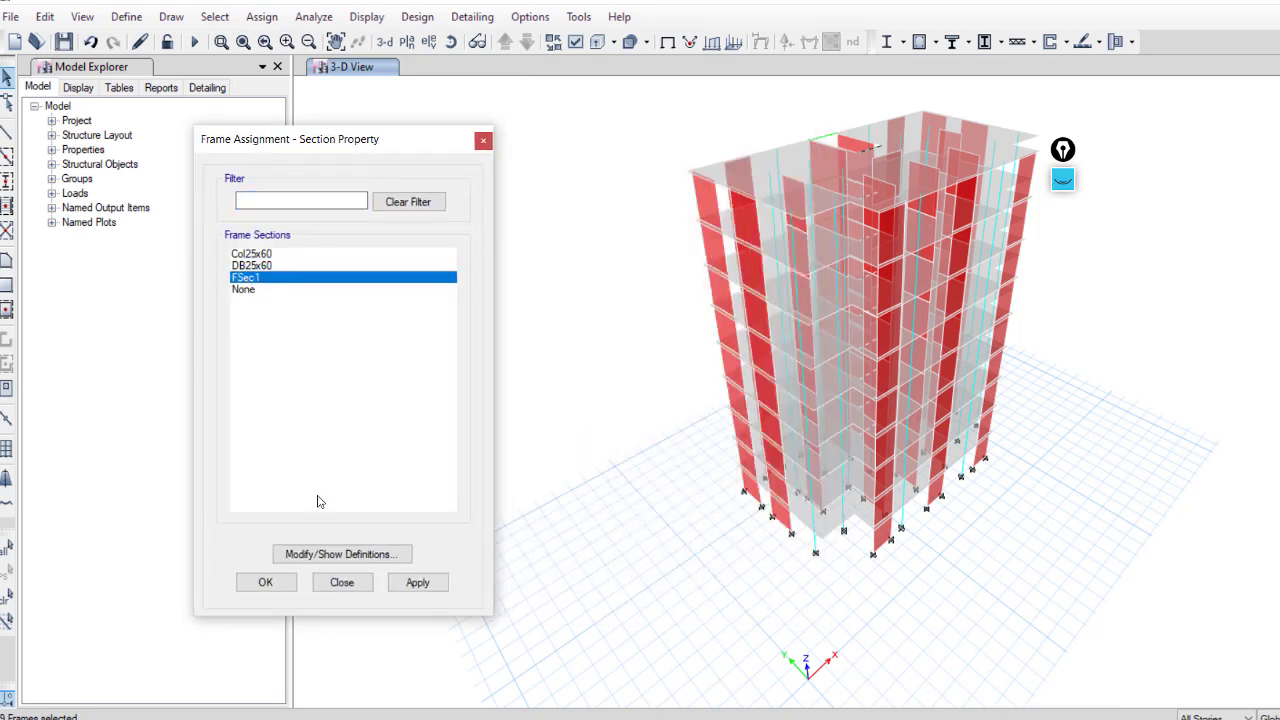
click(402, 586)
click(284, 583)
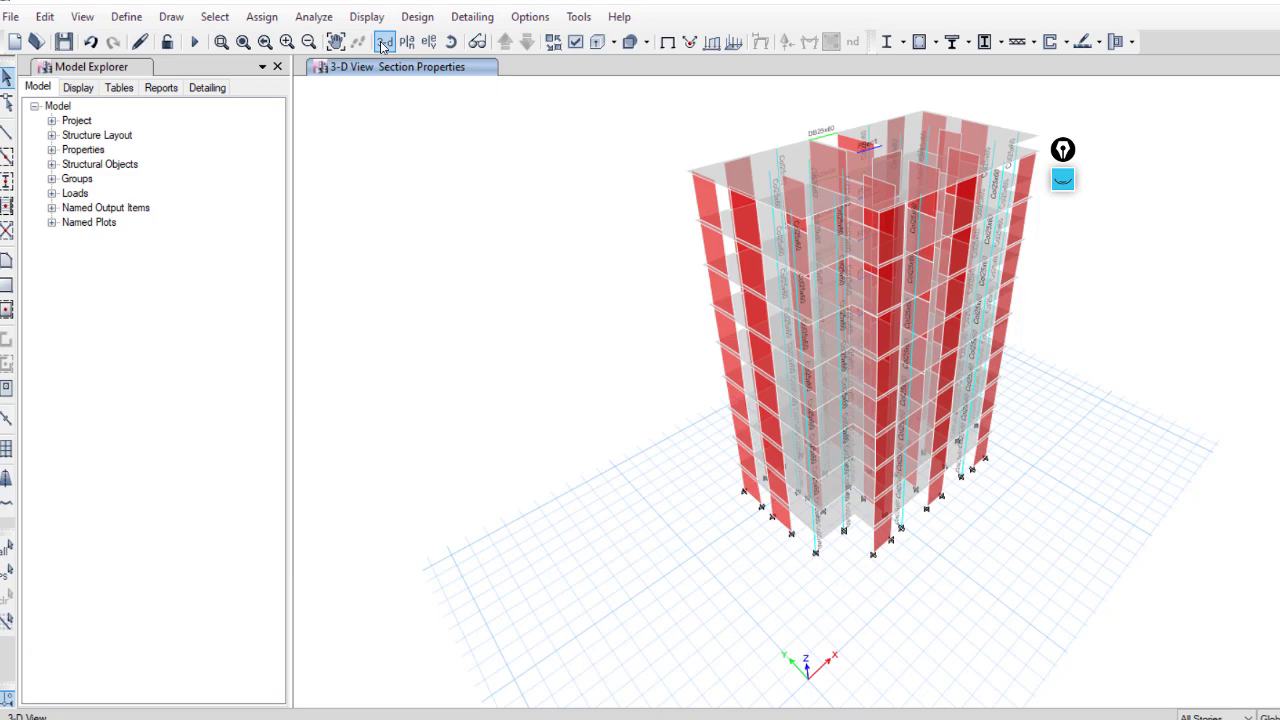
Rerun Check Model with all checks and confirm no warnings are reported
click(313, 16)
click(345, 34)
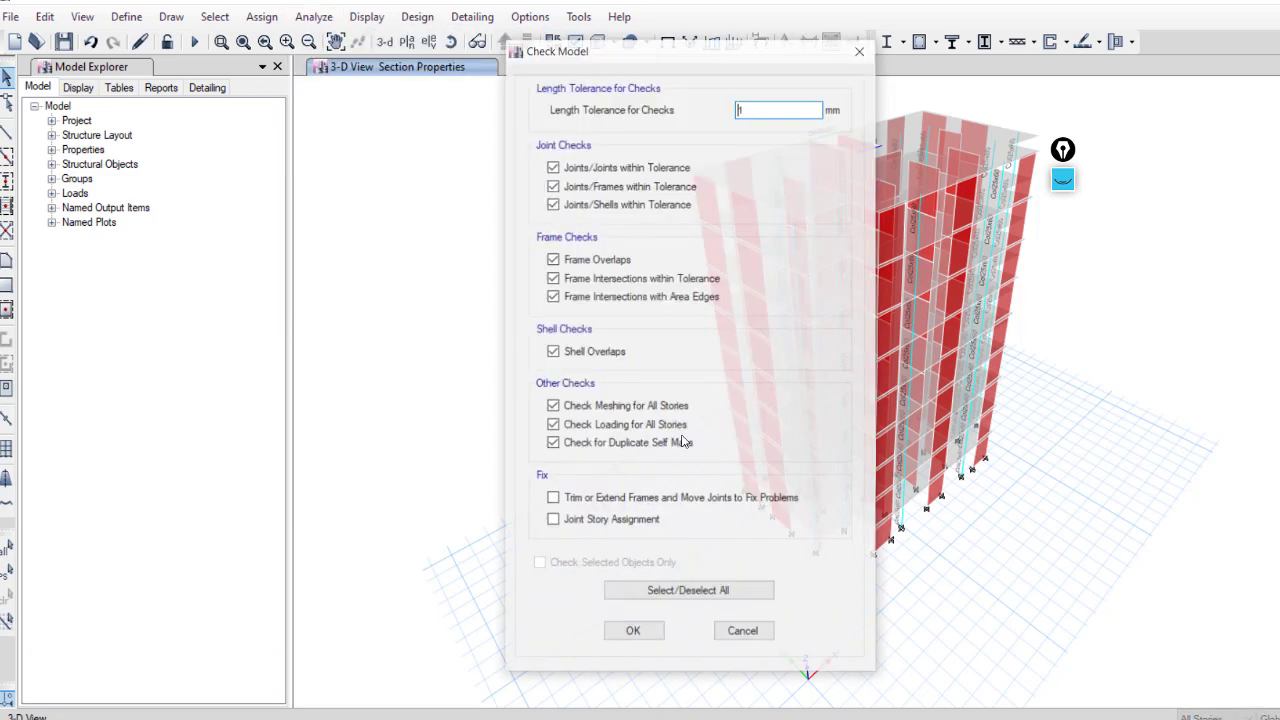
click(636, 635)
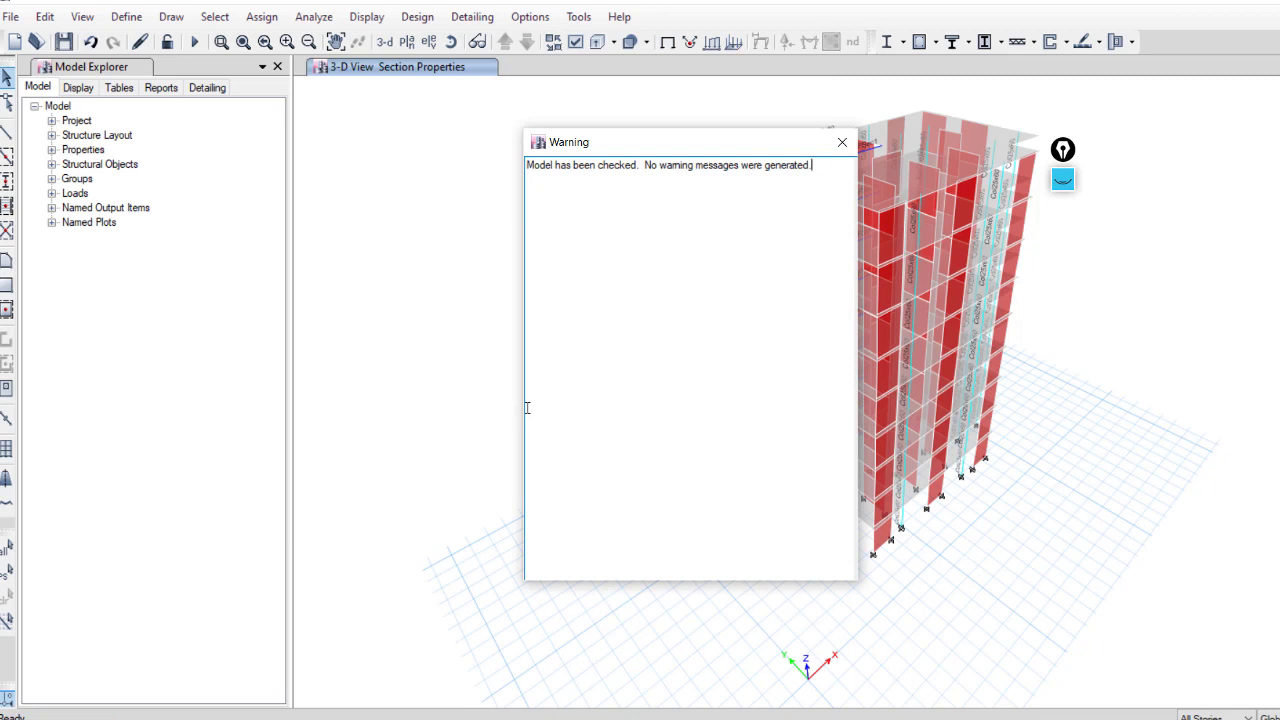
drag(812, 165, 500, 178)
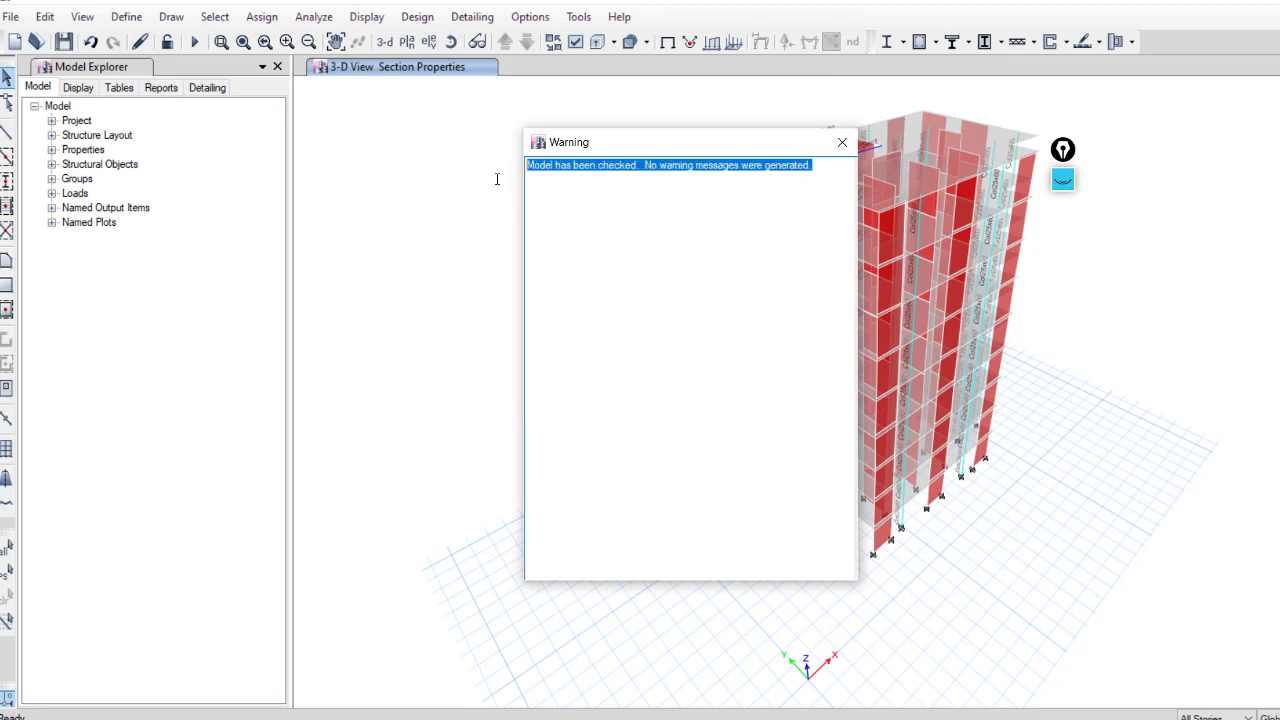
click(842, 142)
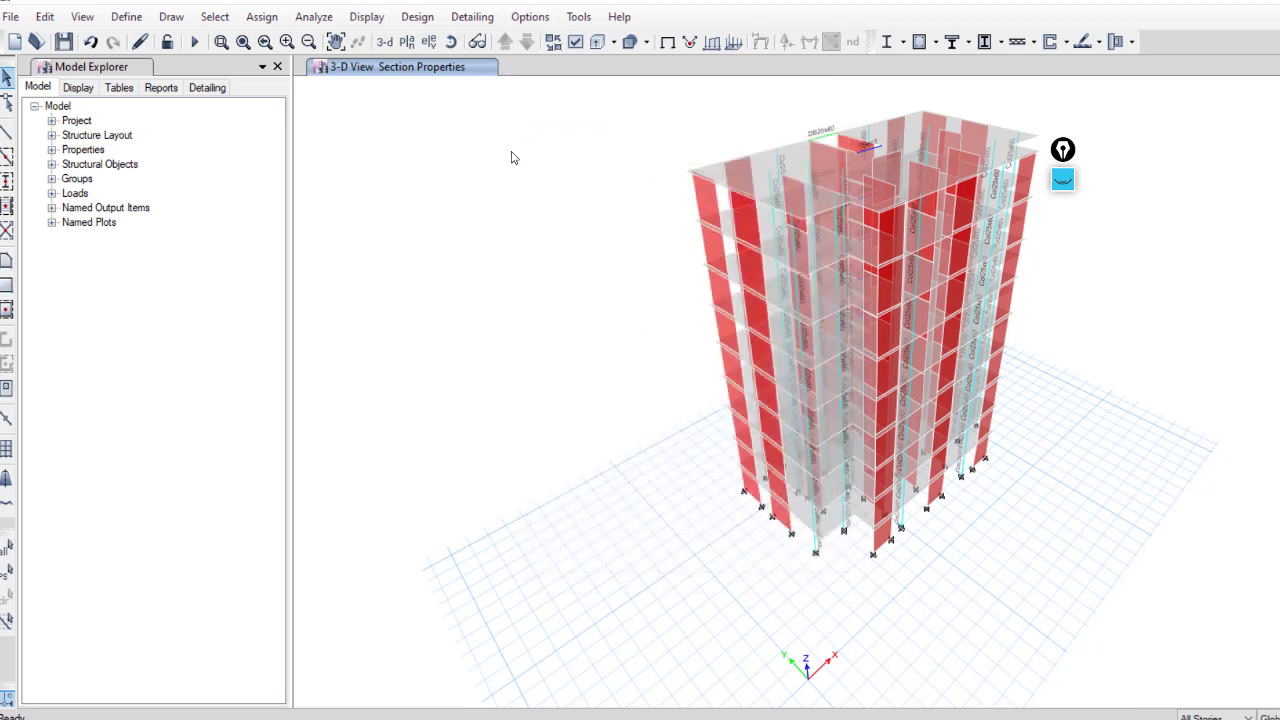
click(311, 17)
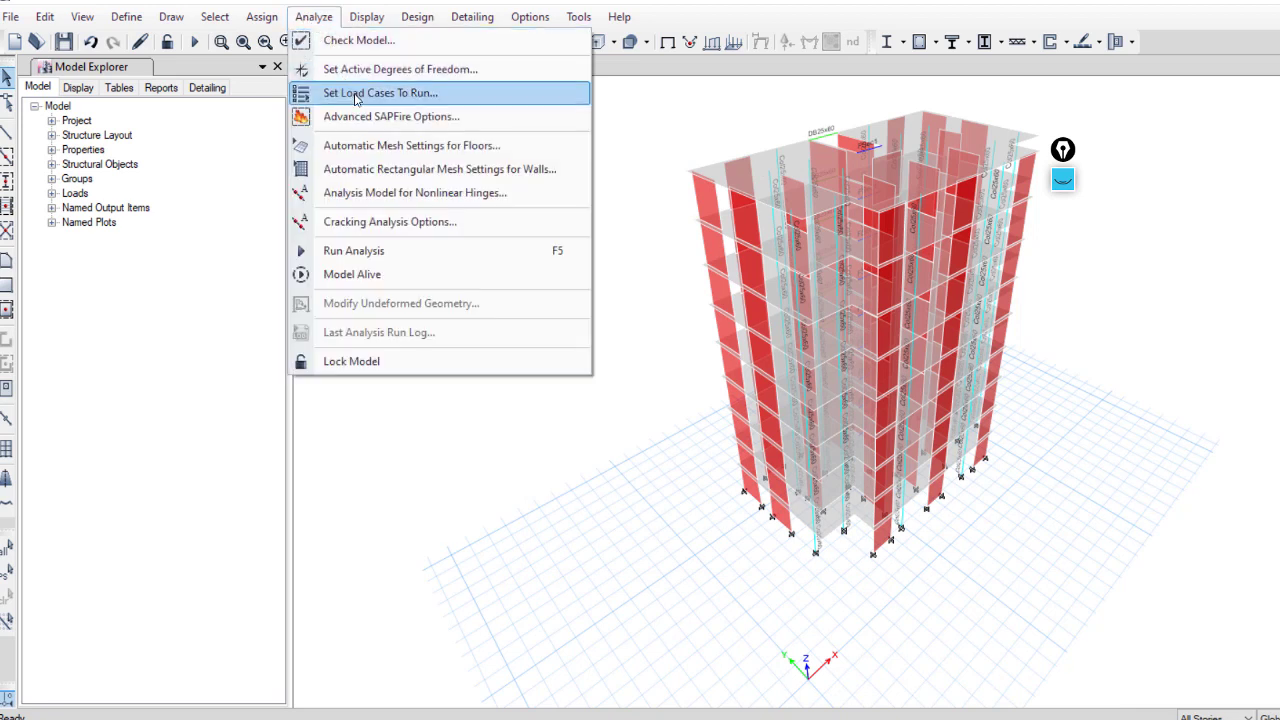
Run the analysis and animate the Displacements (Dead) deformed shape
click(391, 252)
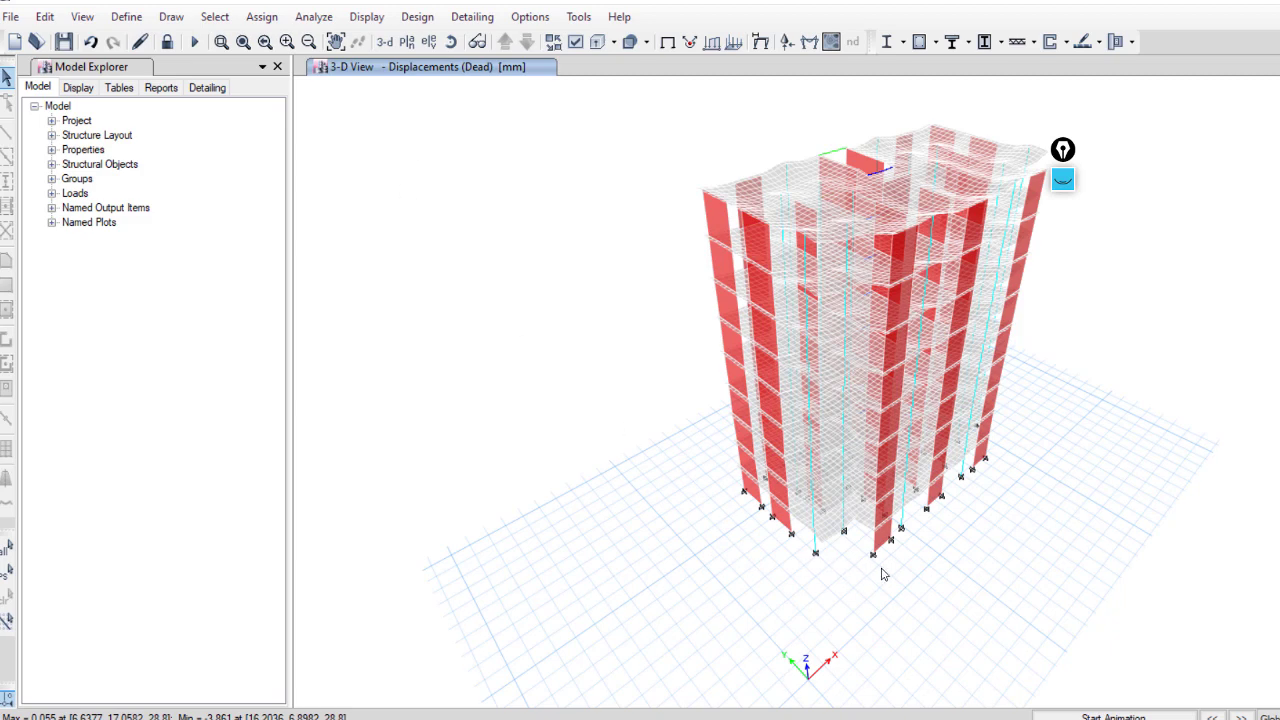
click(1100, 716)
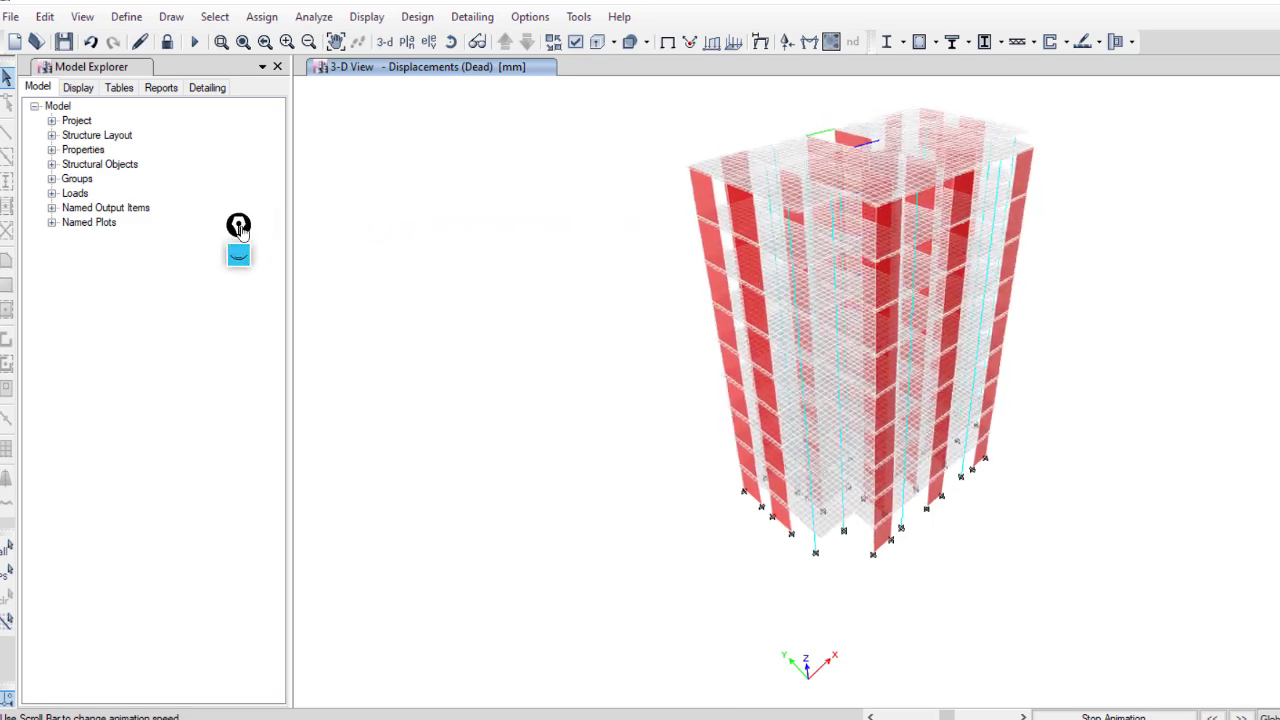
click(238, 256)
click(238, 298)
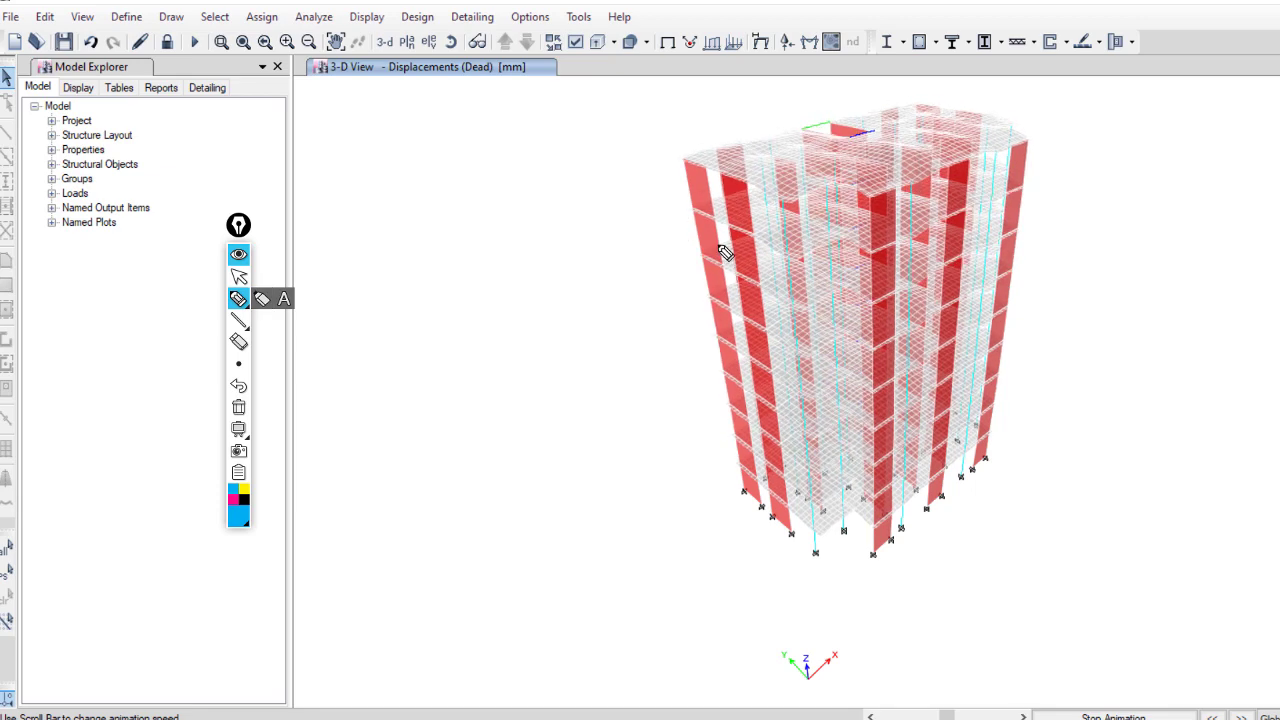